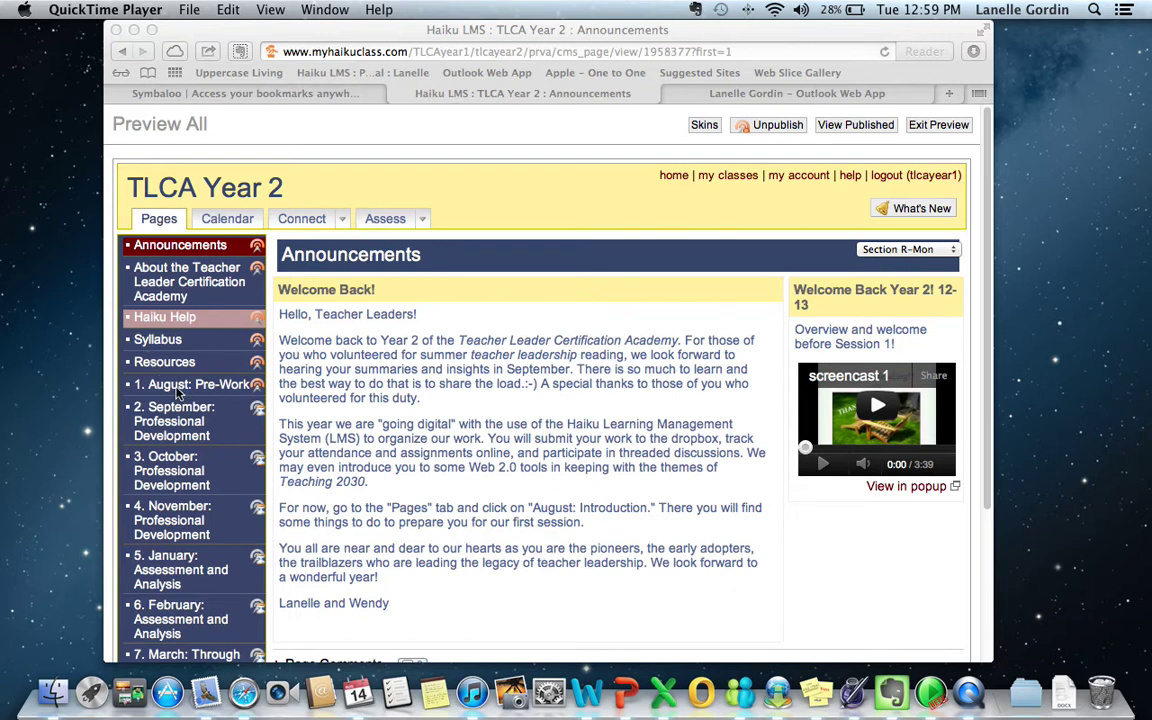
# Open the August: Pre-Work page, and look through the documents offered on the Resources page.
pyautogui.click(175, 390)
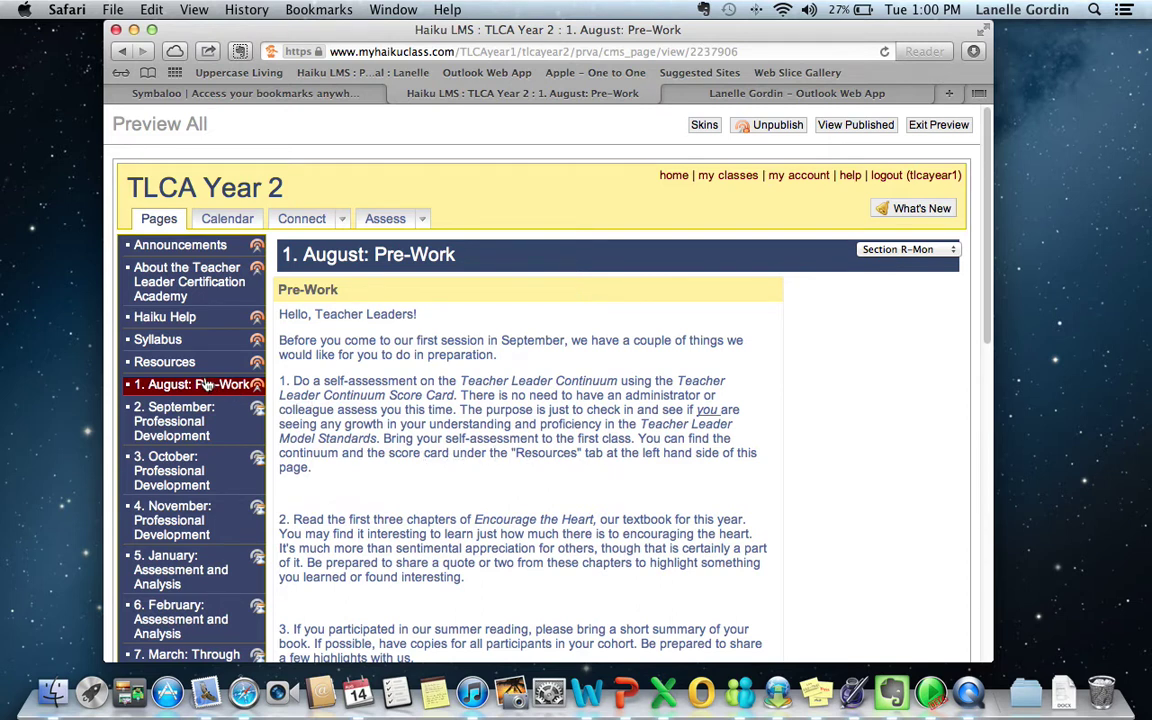
pyautogui.click(169, 366)
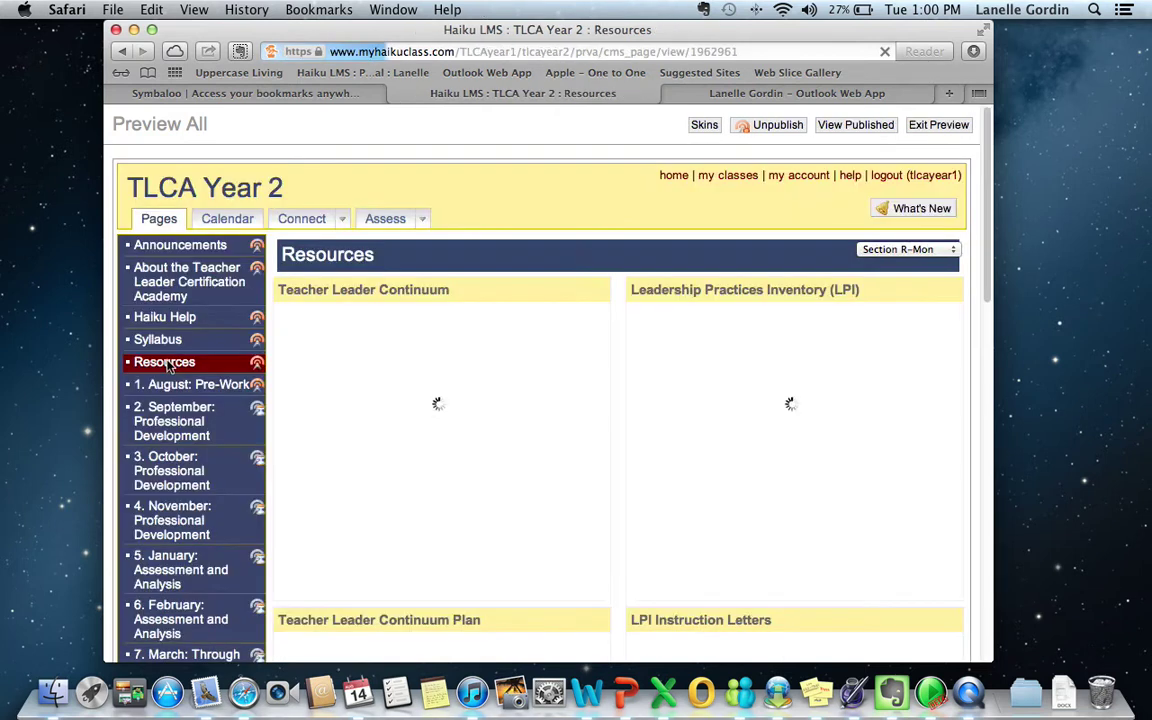
pyautogui.scroll(-1, 385, 415)
pyautogui.scroll(-1, 385, 415)
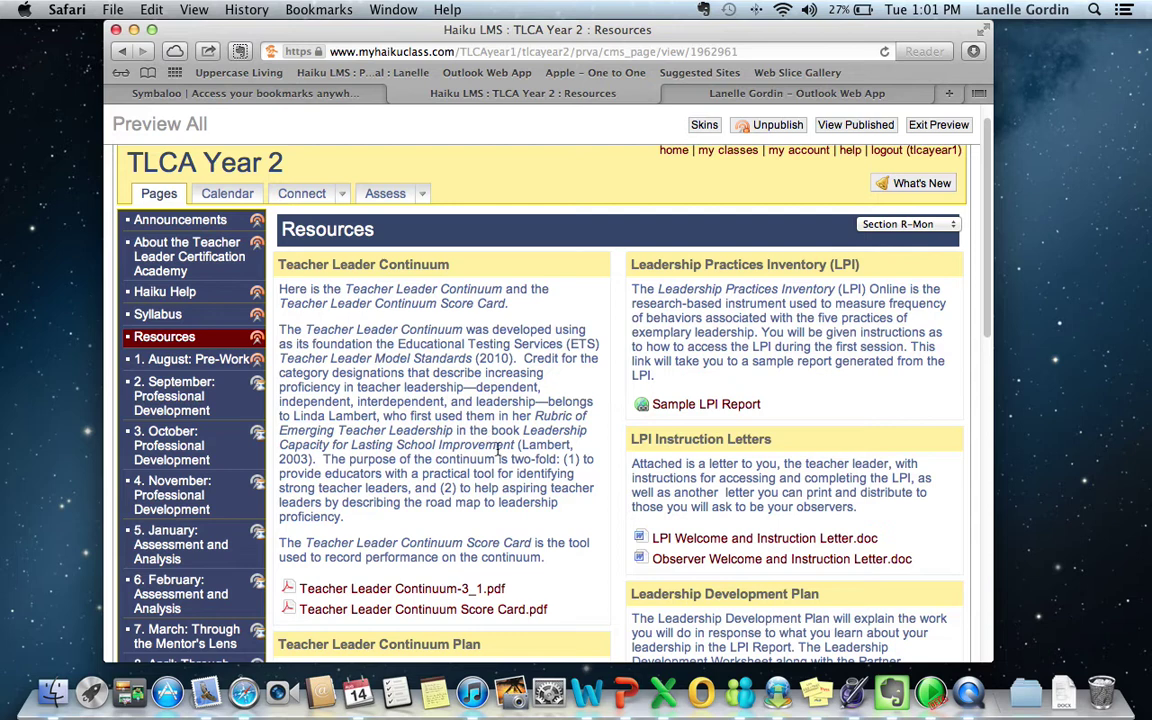
pyautogui.scroll(-3, 497, 452)
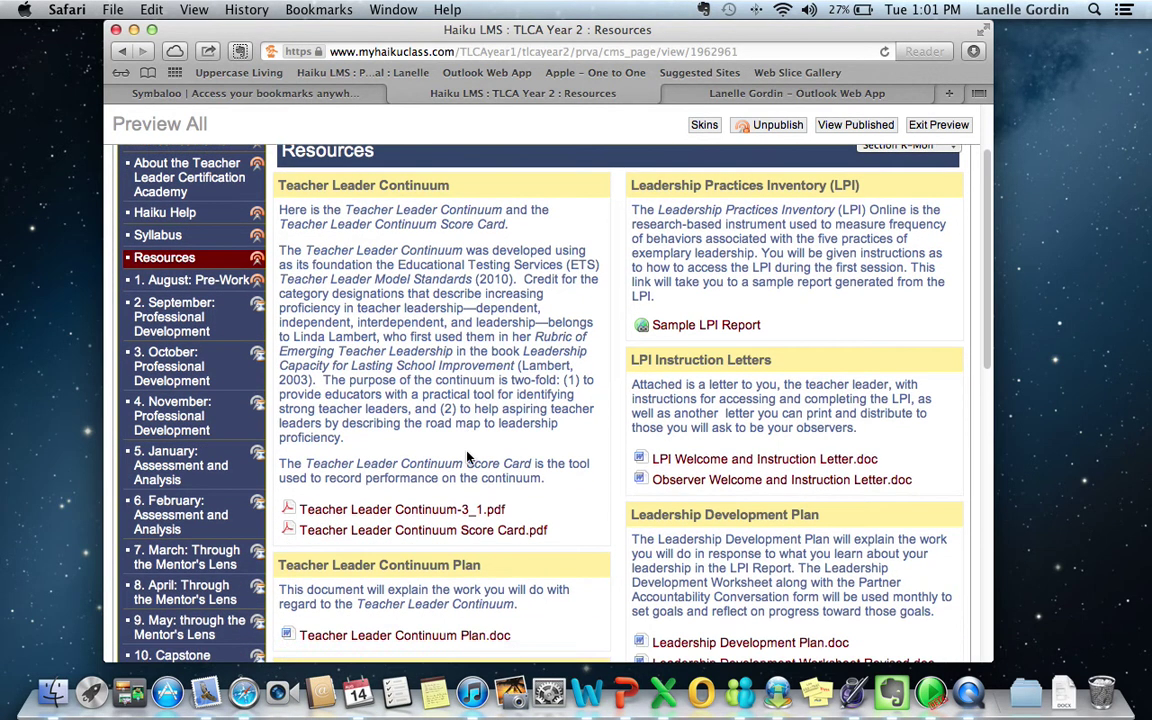
pyautogui.scroll(-5, 467, 457)
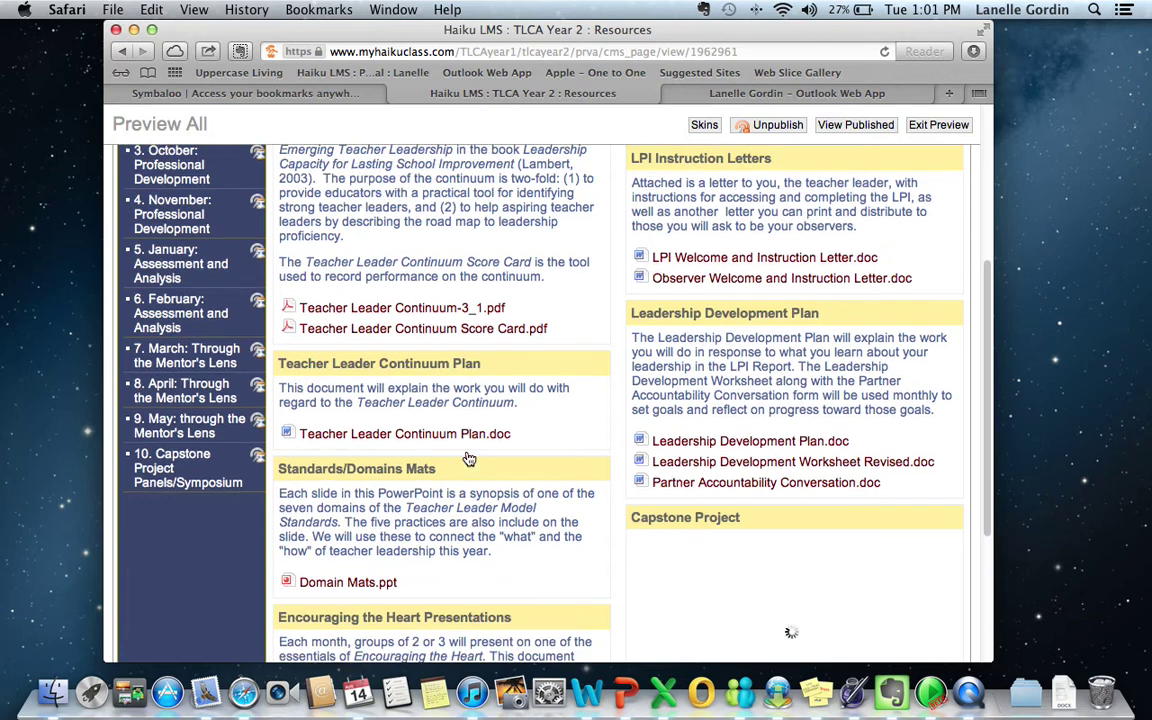
pyautogui.scroll(-3, 467, 457)
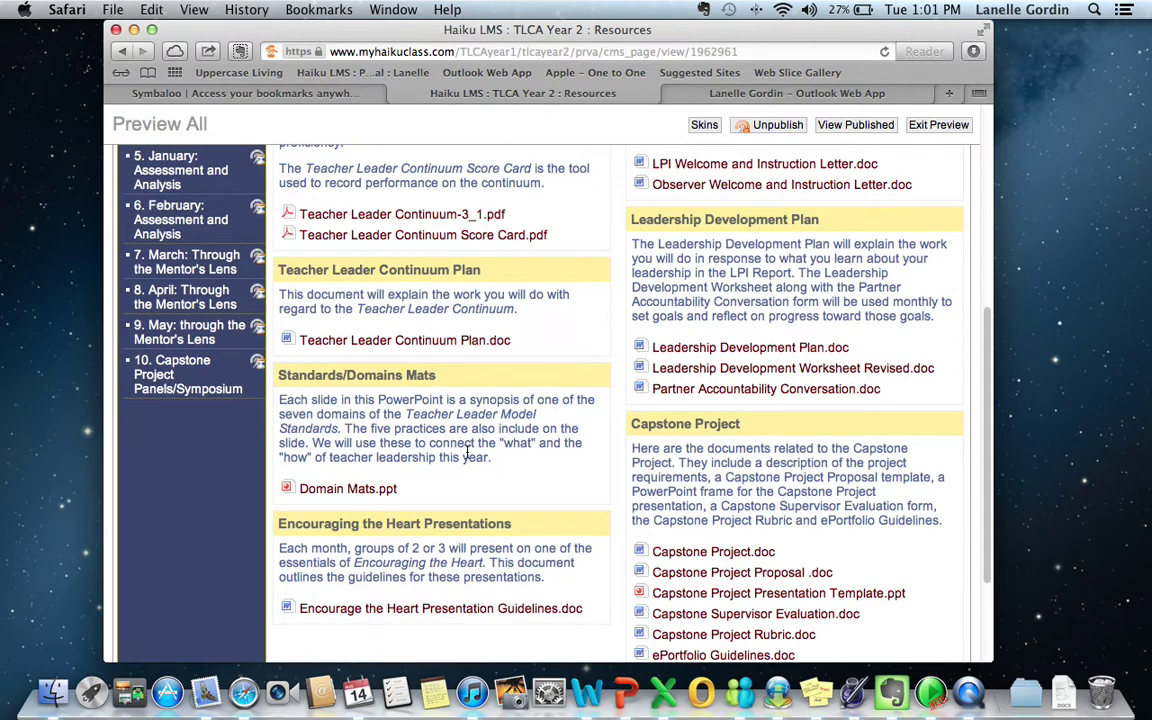
pyautogui.scroll(-3, 467, 455)
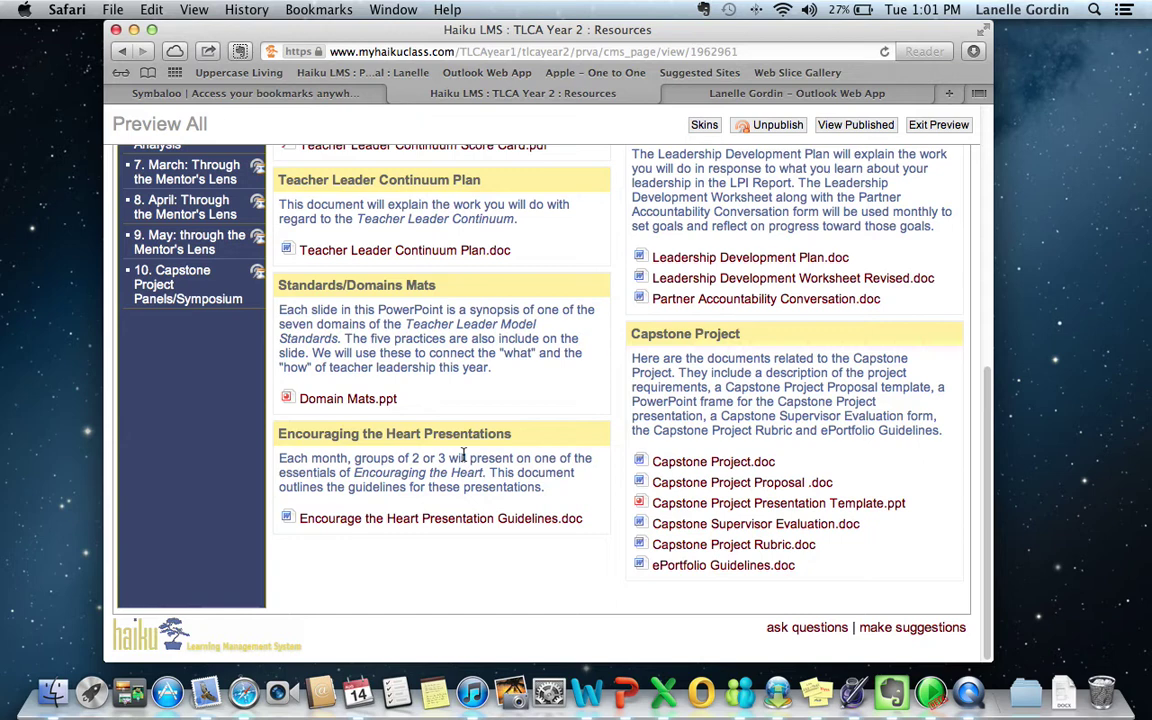
pyautogui.scroll(1, 463, 455)
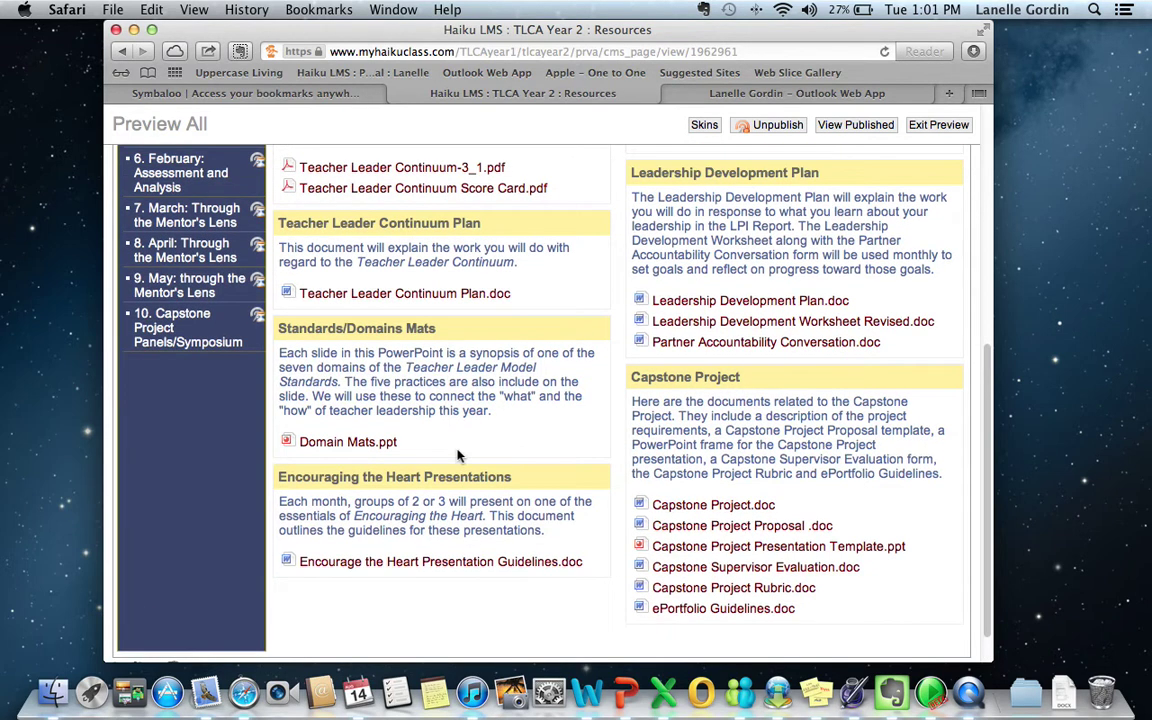
pyautogui.scroll(5, 458, 455)
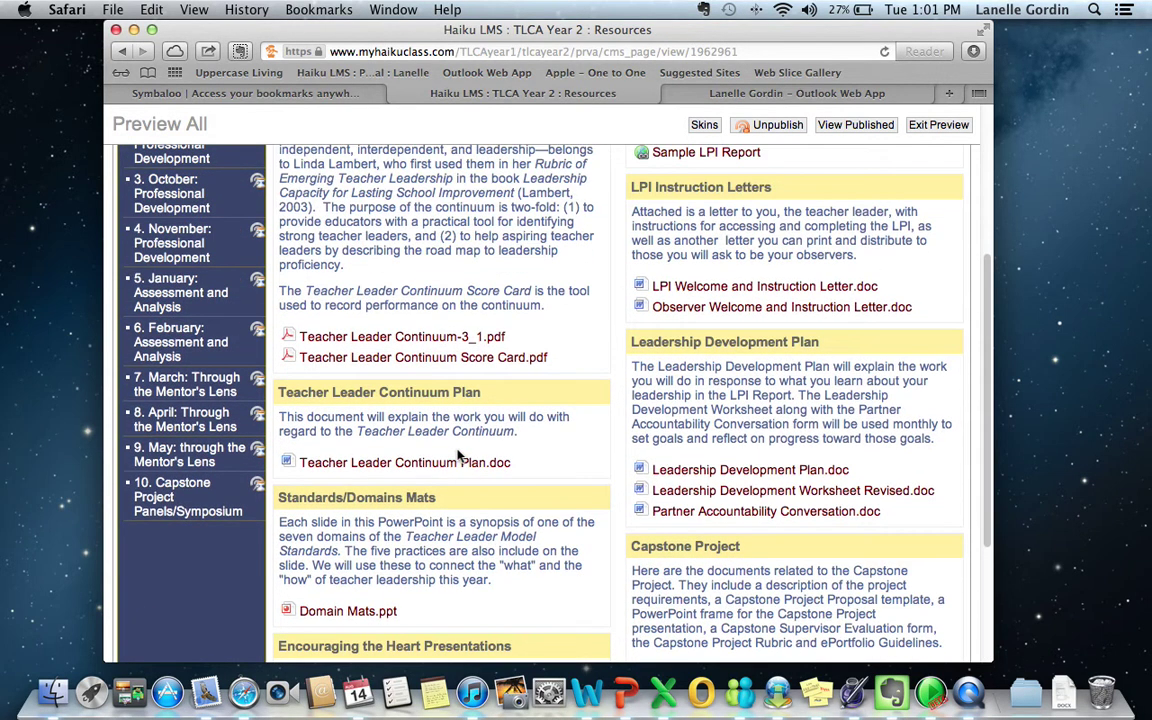
pyautogui.scroll(8, 458, 455)
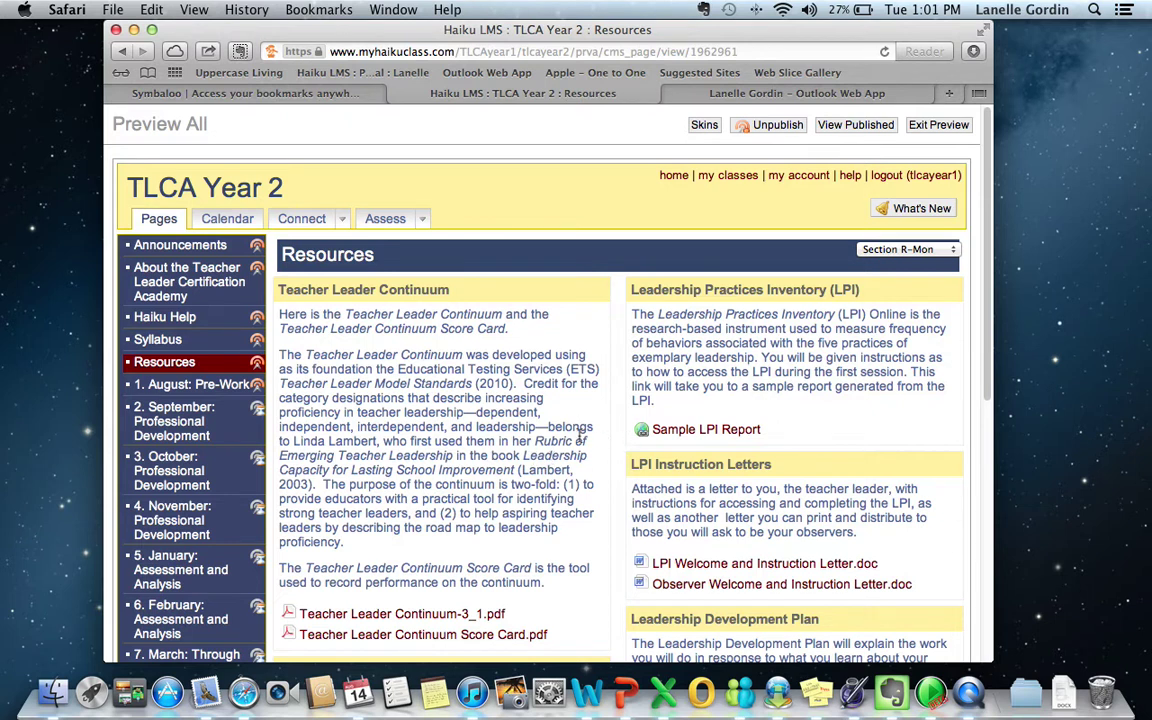
# Return to the August: Pre-Work page and read the preparation tasks down to the Personal Profile discussion points.
pyautogui.click(181, 388)
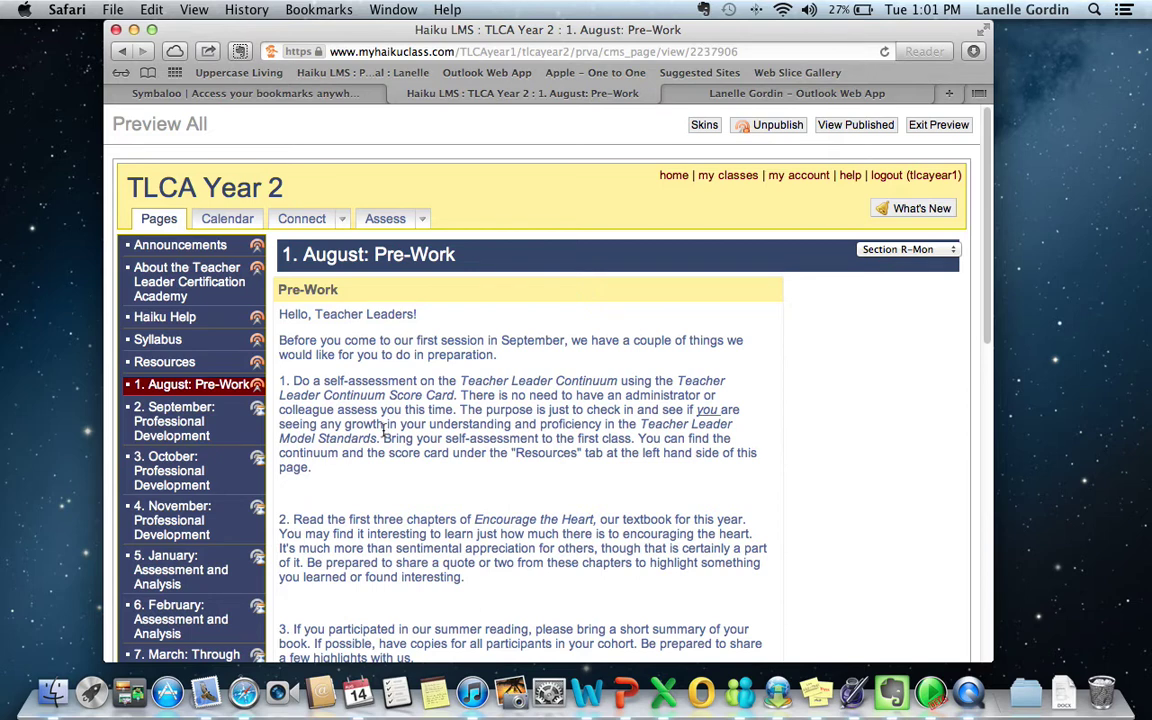
pyautogui.scroll(-3, 383, 428)
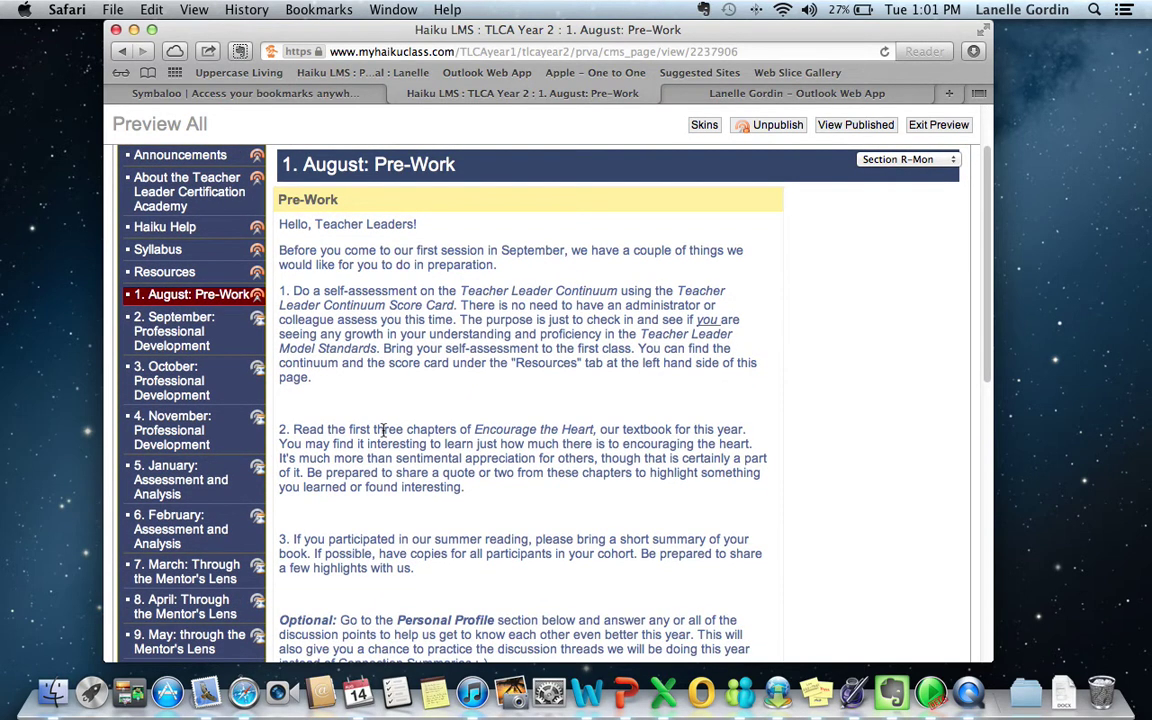
pyautogui.scroll(-3, 383, 428)
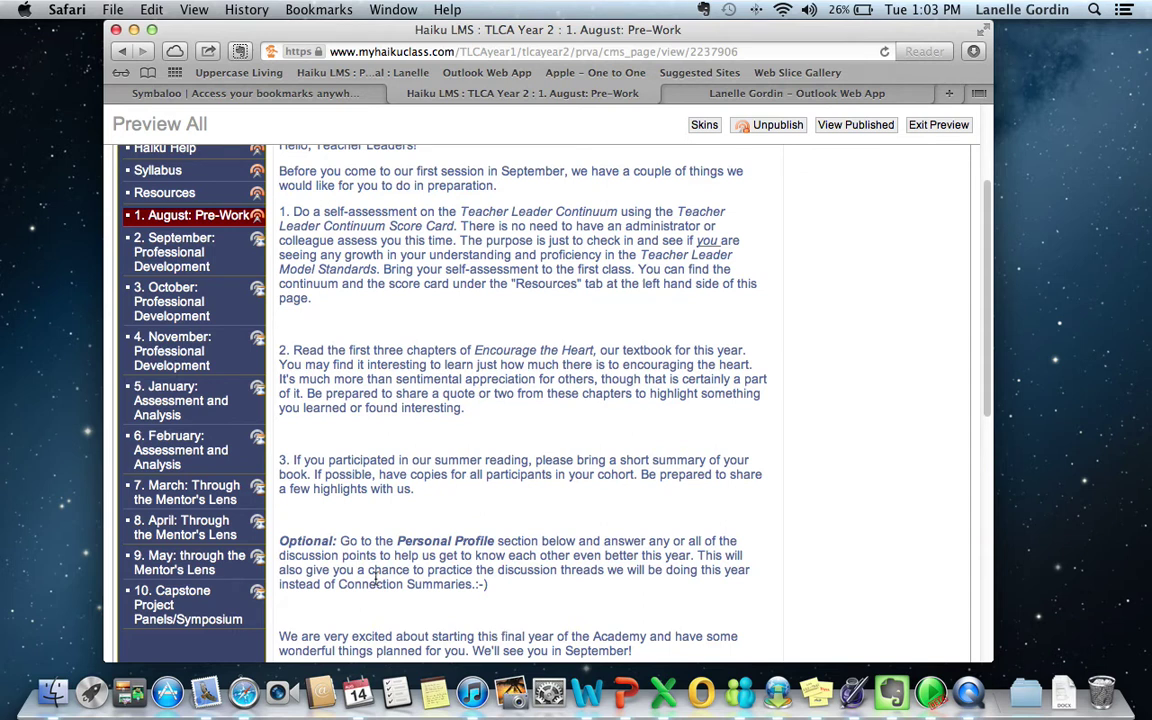
pyautogui.scroll(-4, 511, 594)
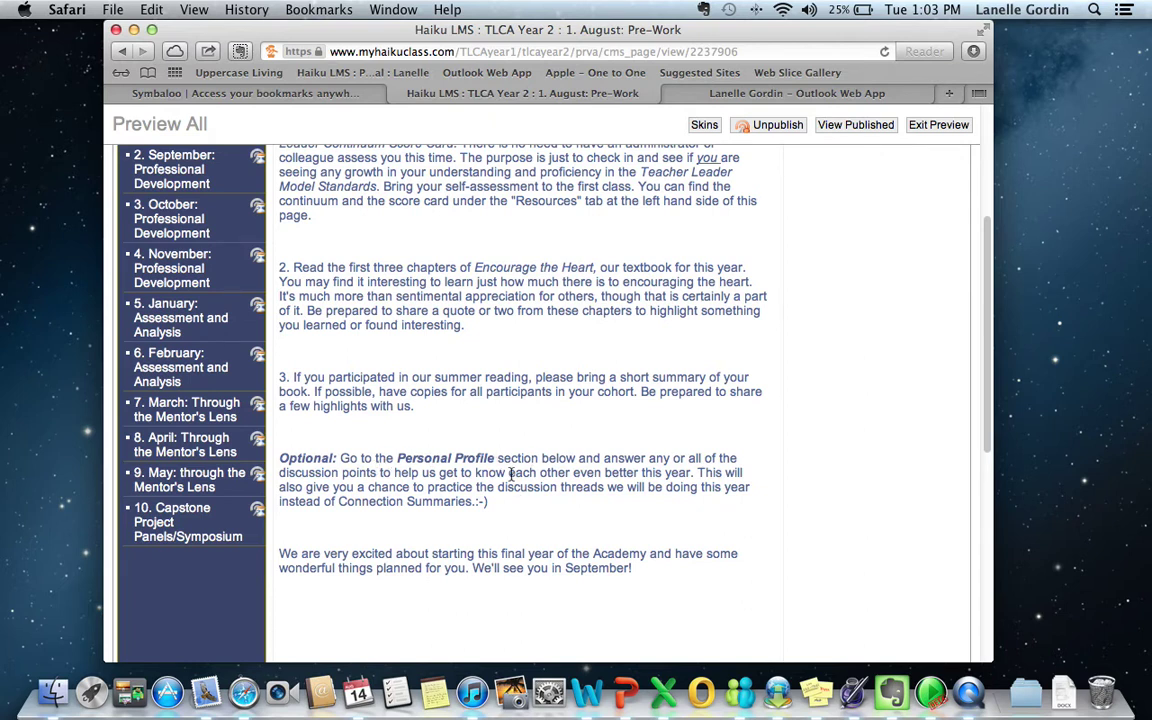
pyautogui.scroll(-6, 511, 474)
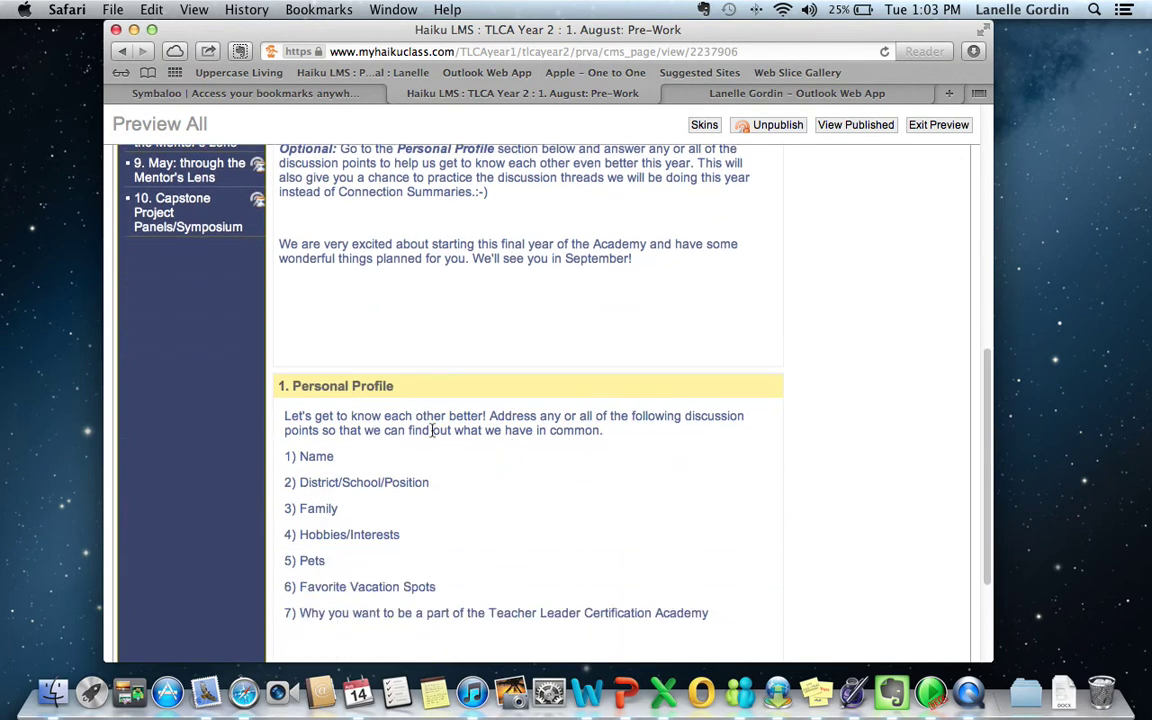
pyautogui.scroll(2, 466, 404)
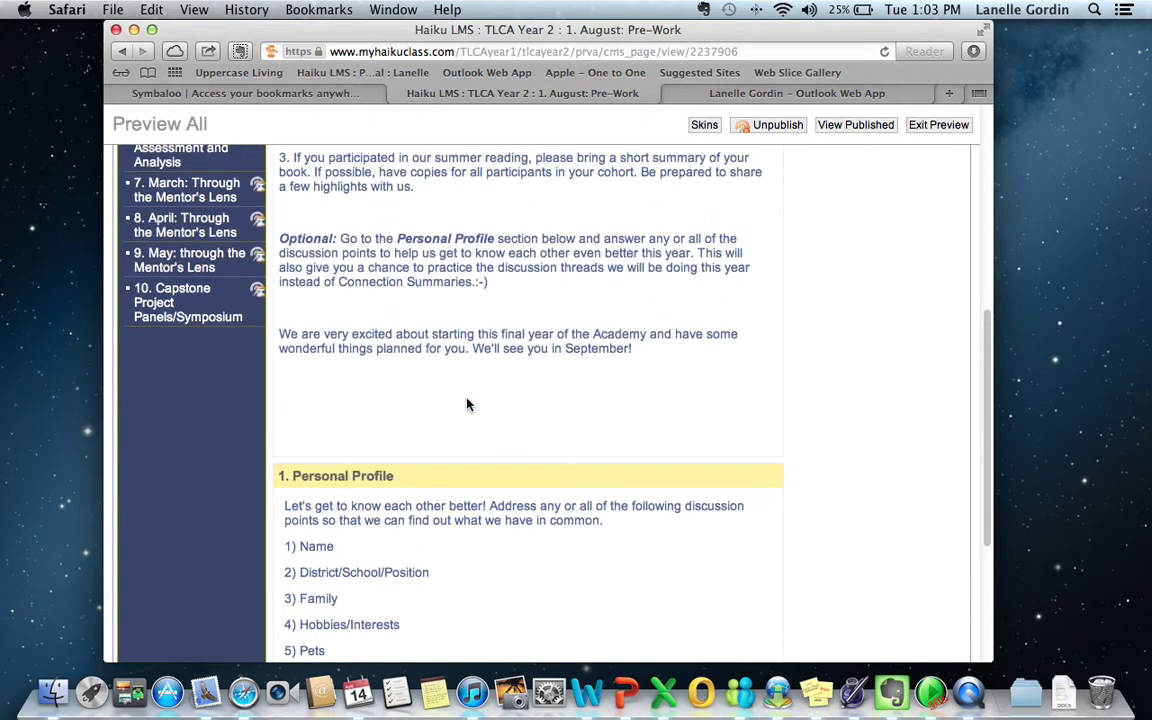
pyautogui.scroll(2, 466, 404)
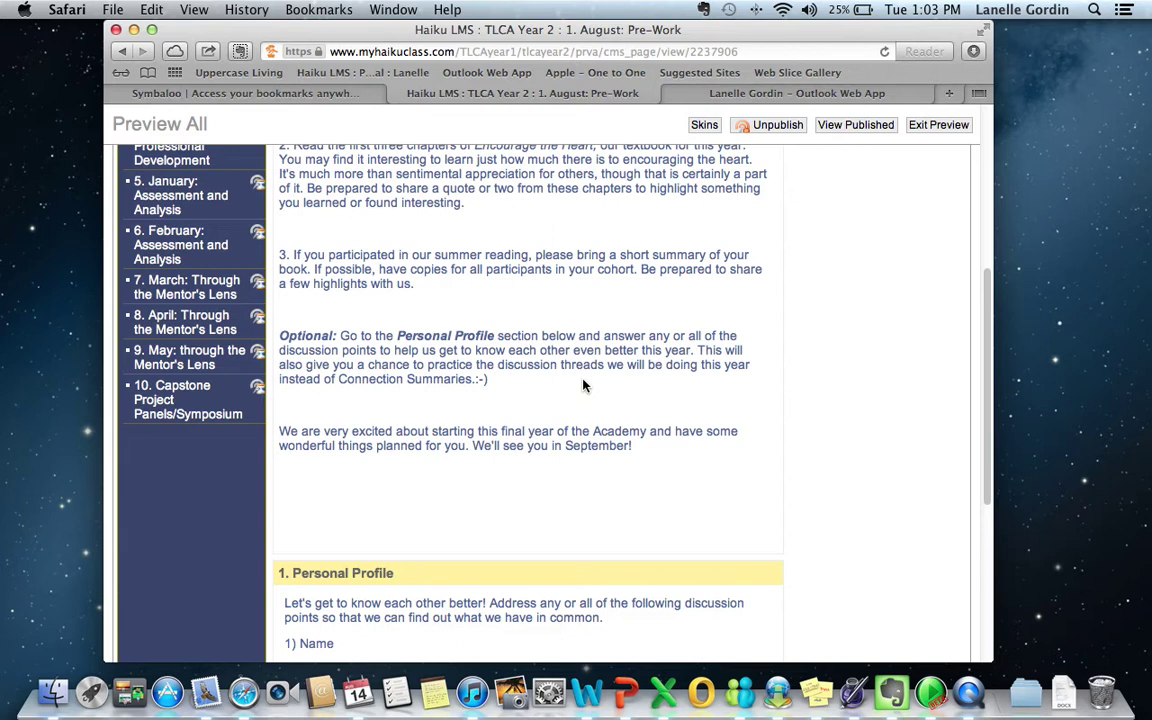
pyautogui.scroll(-5, 541, 393)
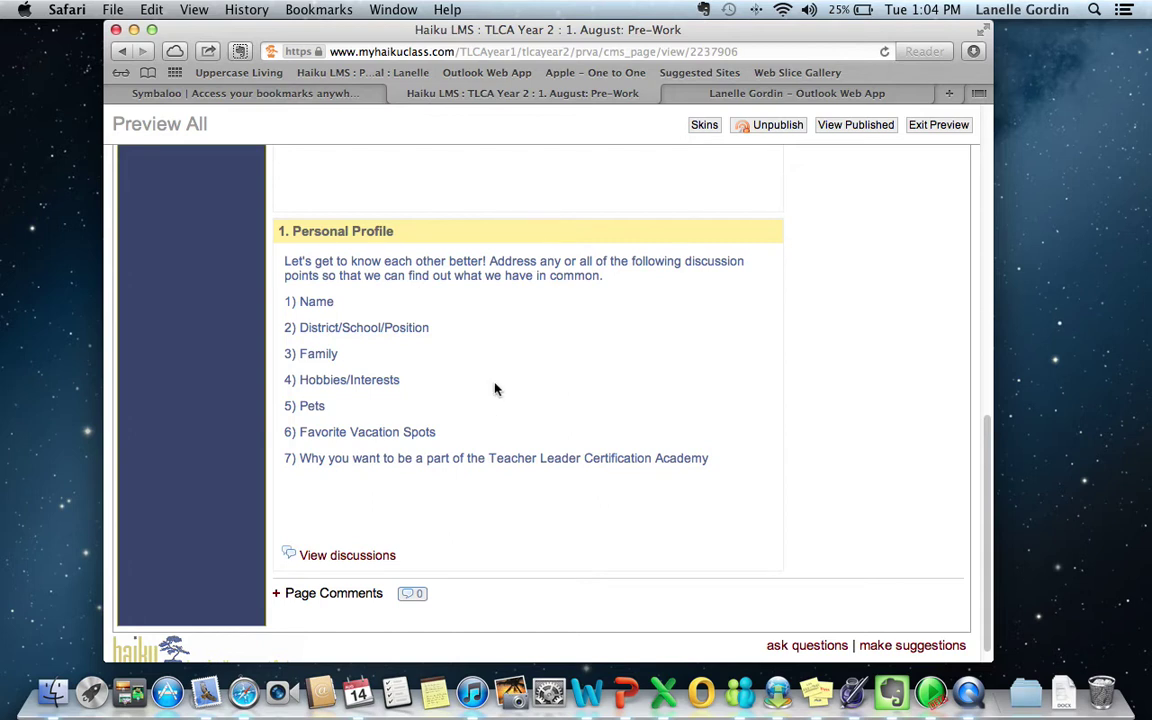
# Open the Personal Profile discussion and read the existing introductory post.
pyautogui.click(343, 559)
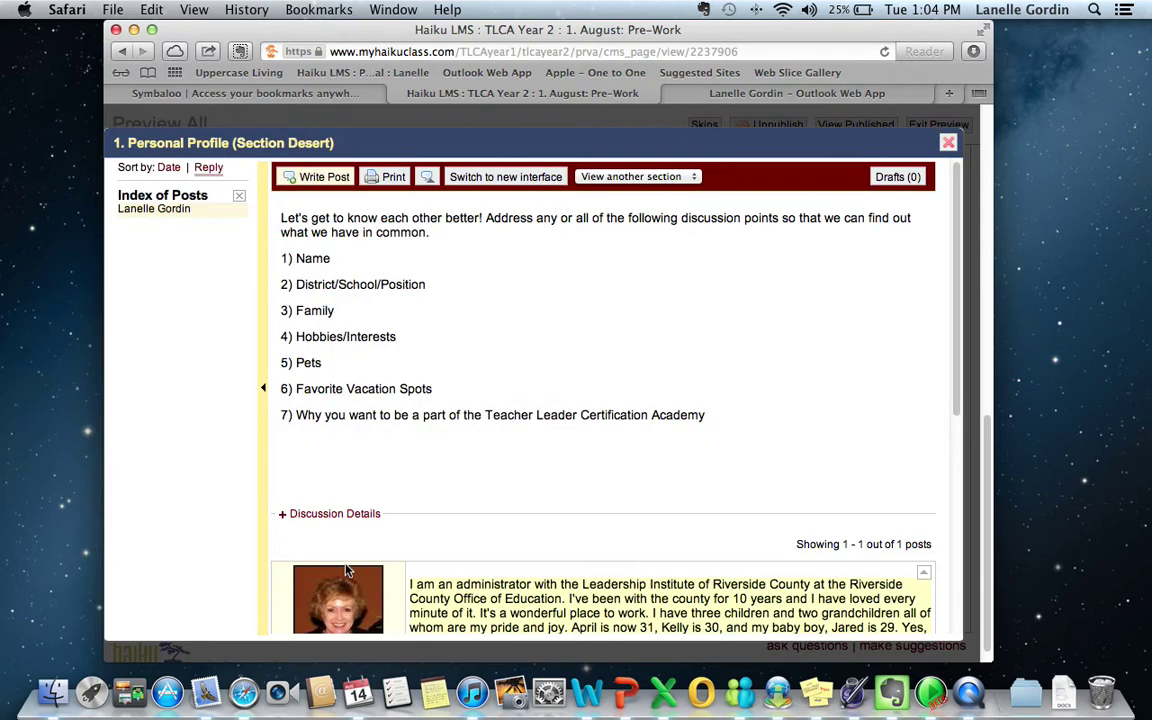
pyautogui.scroll(-1, 379, 459)
pyautogui.scroll(-5, 379, 459)
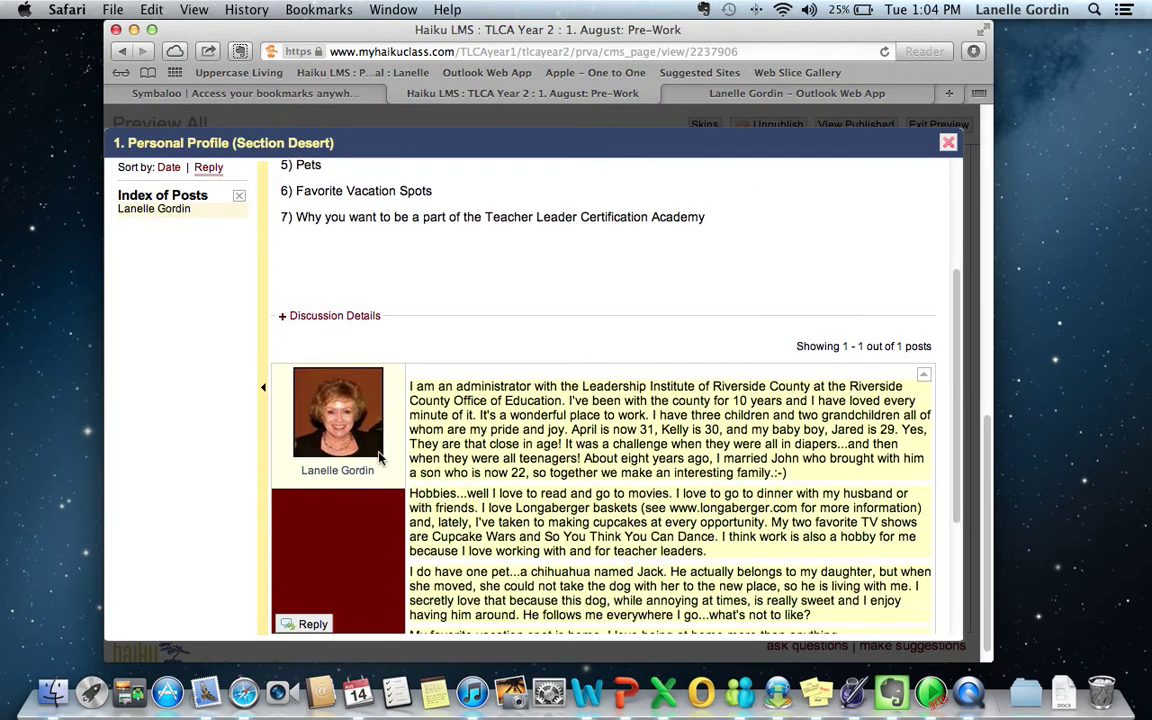
pyautogui.scroll(-3, 533, 433)
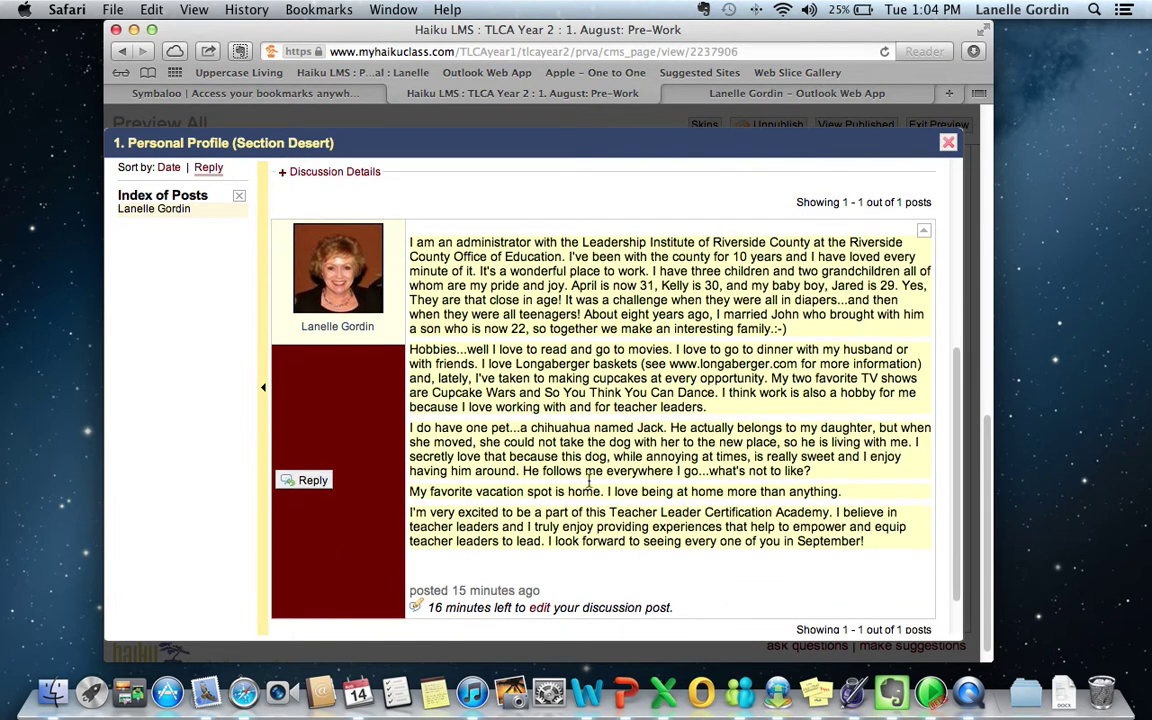
pyautogui.scroll(5, 590, 486)
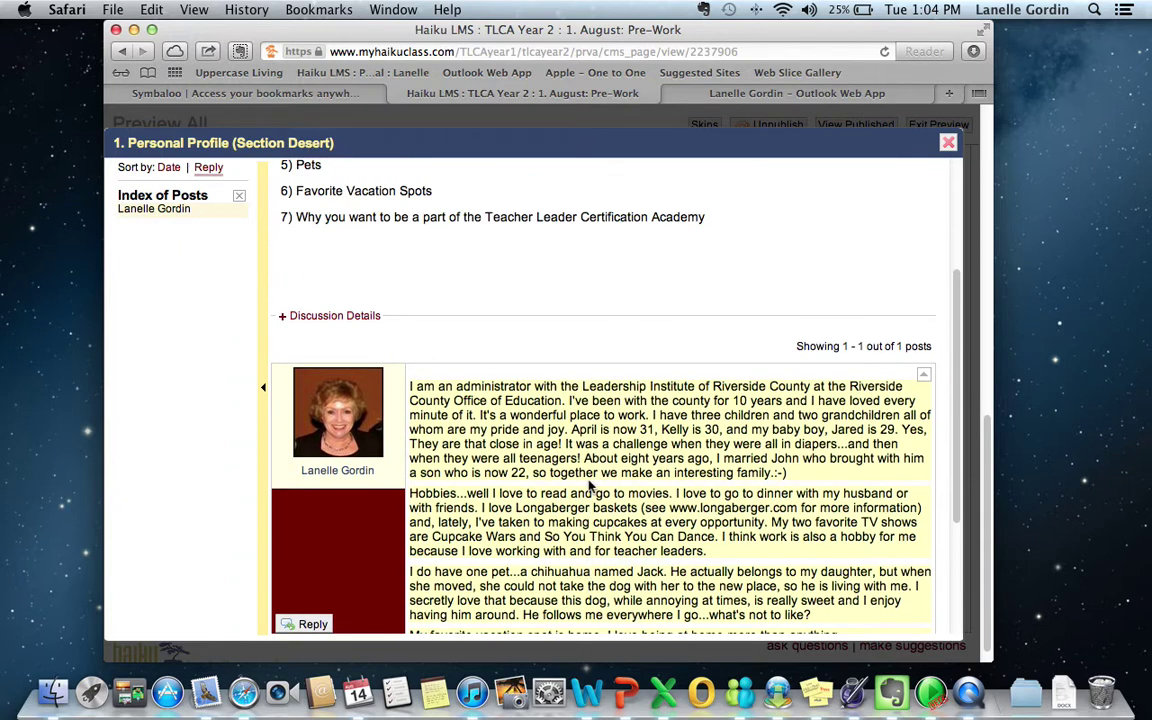
pyautogui.scroll(-5, 590, 486)
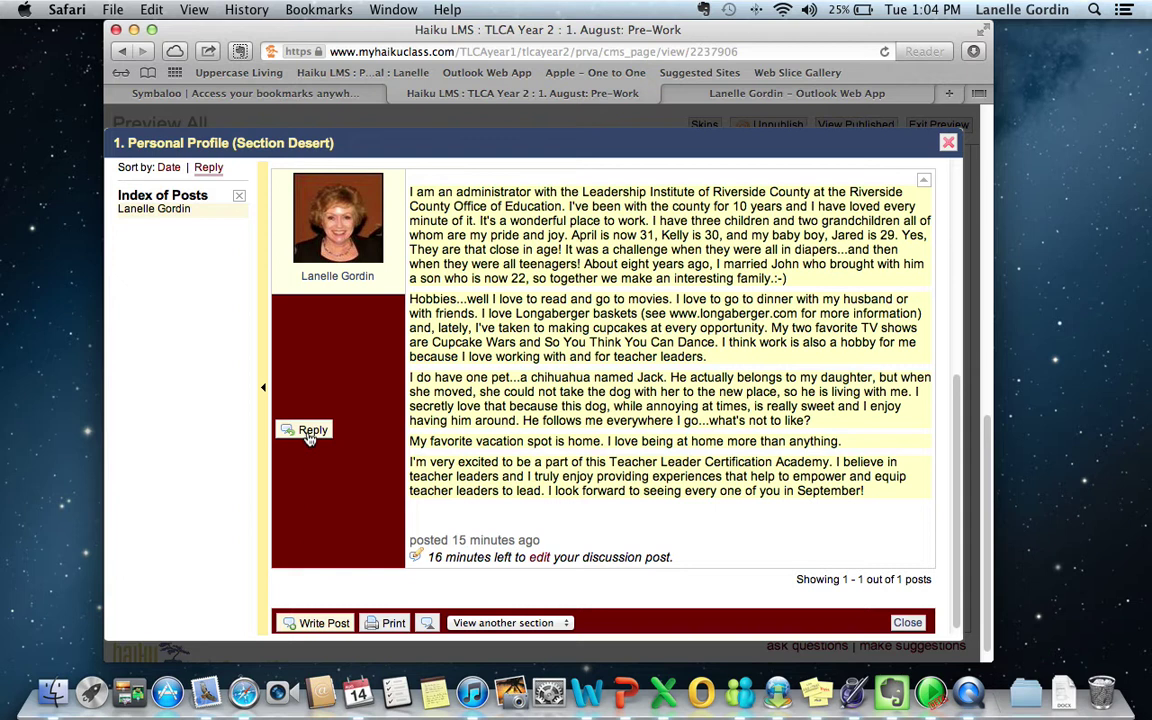
pyautogui.scroll(-1, 310, 440)
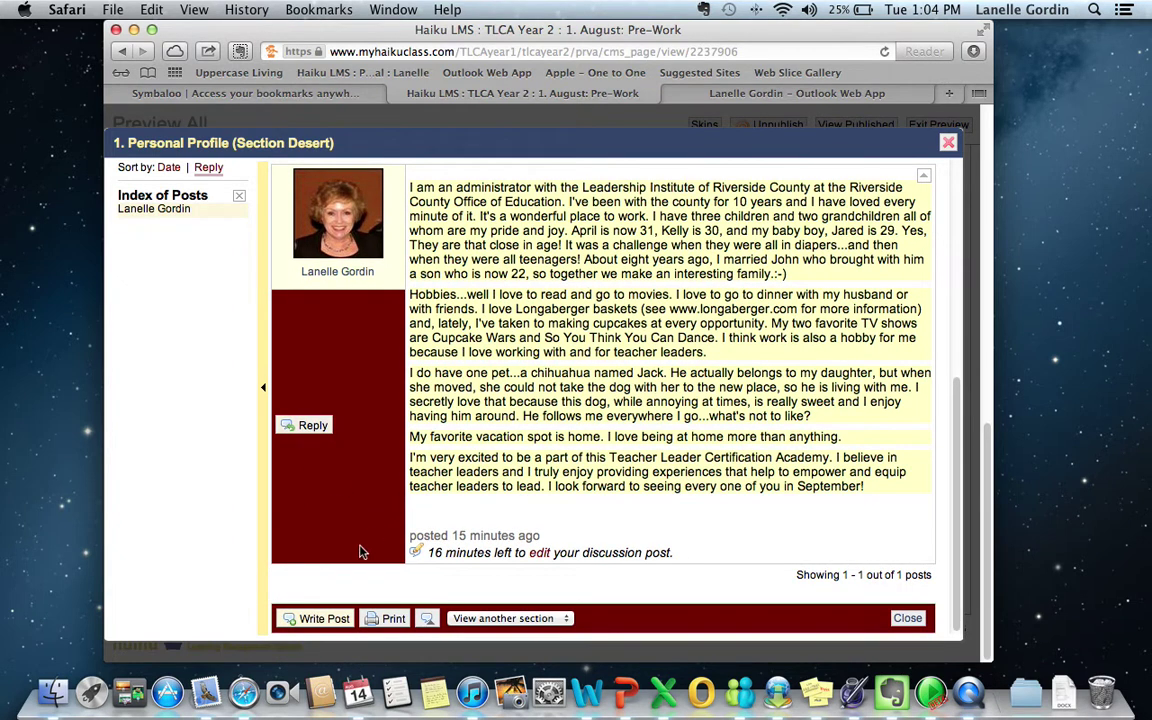
pyautogui.click(313, 620)
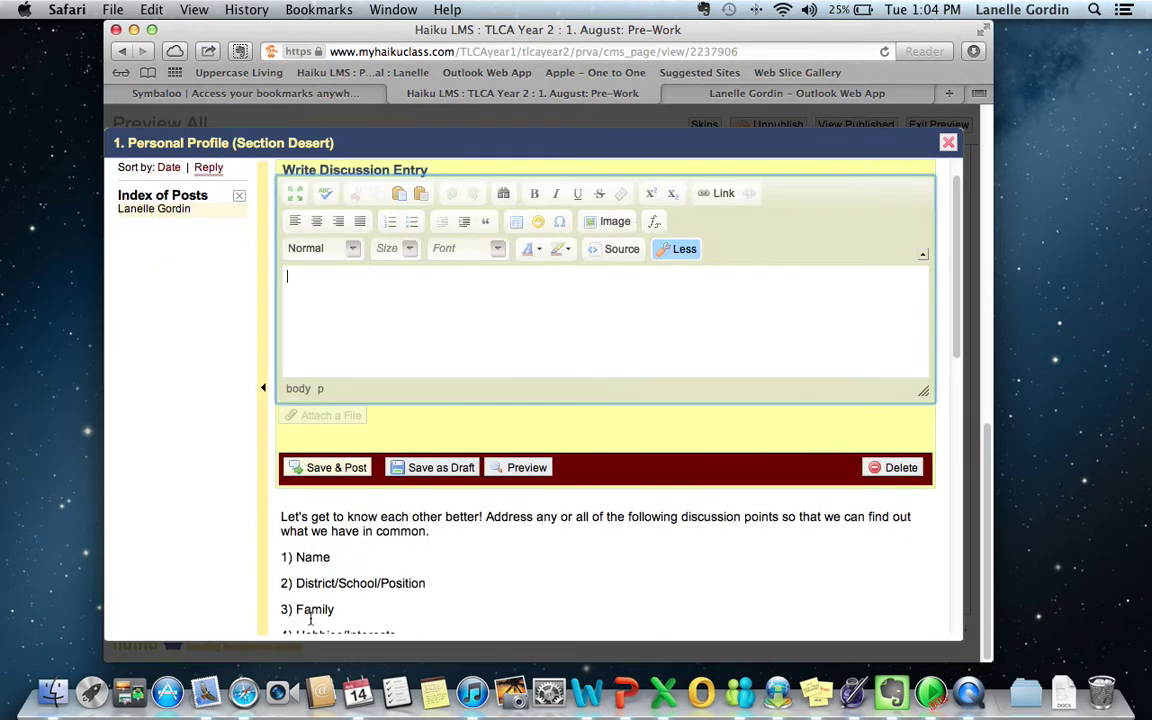
pyautogui.scroll(-4, 354, 531)
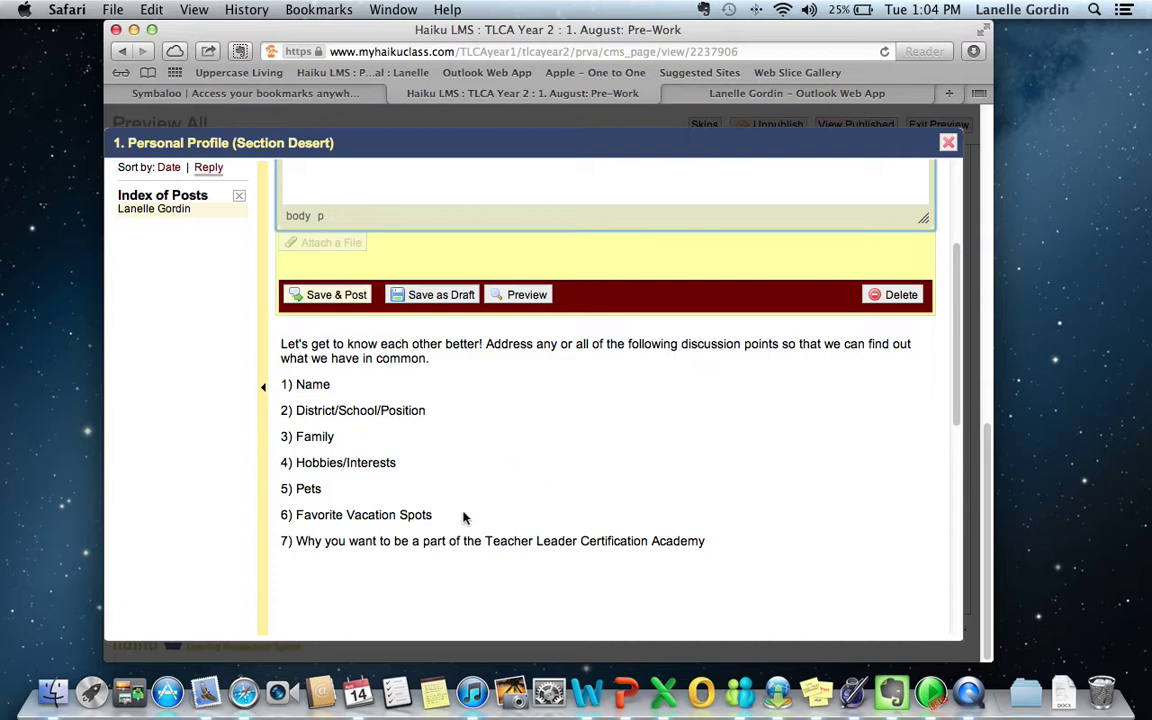
pyautogui.scroll(4, 450, 515)
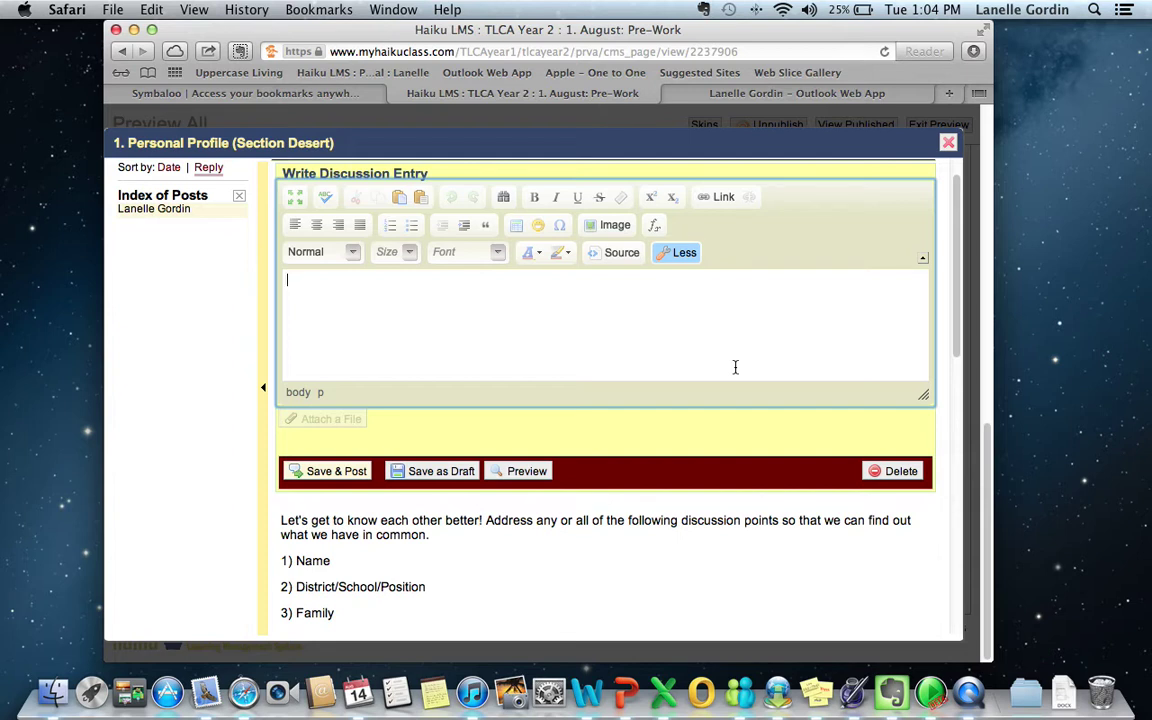
pyautogui.click(898, 477)
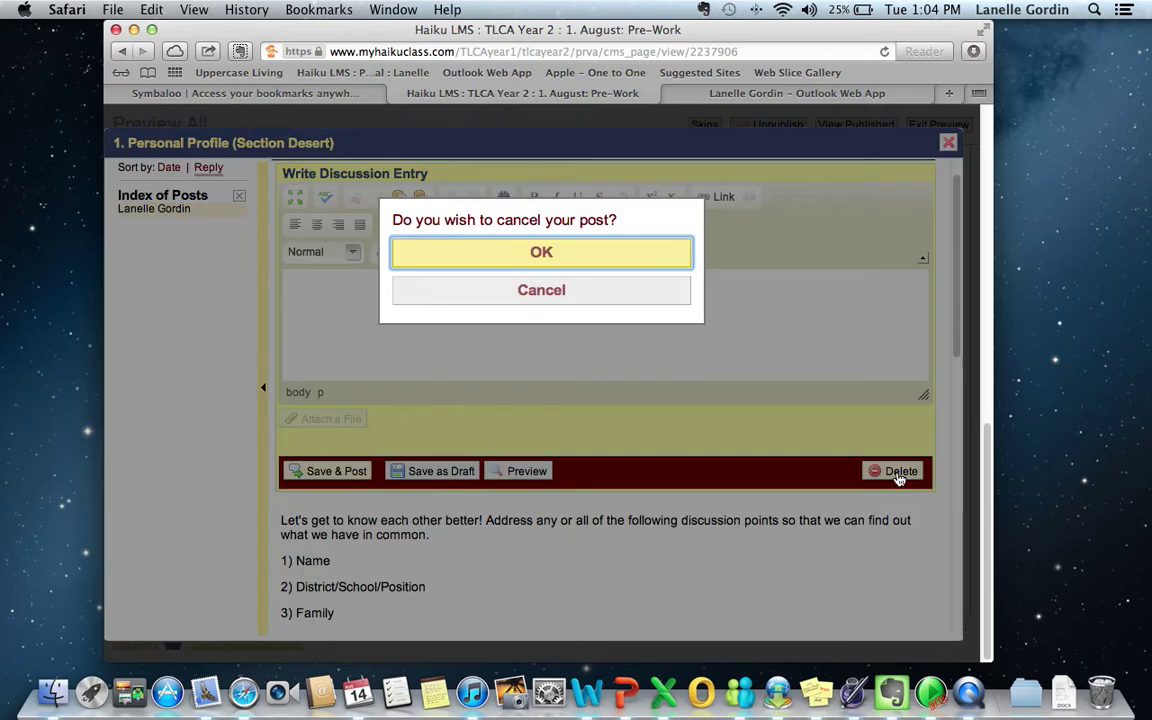
pyautogui.click(541, 252)
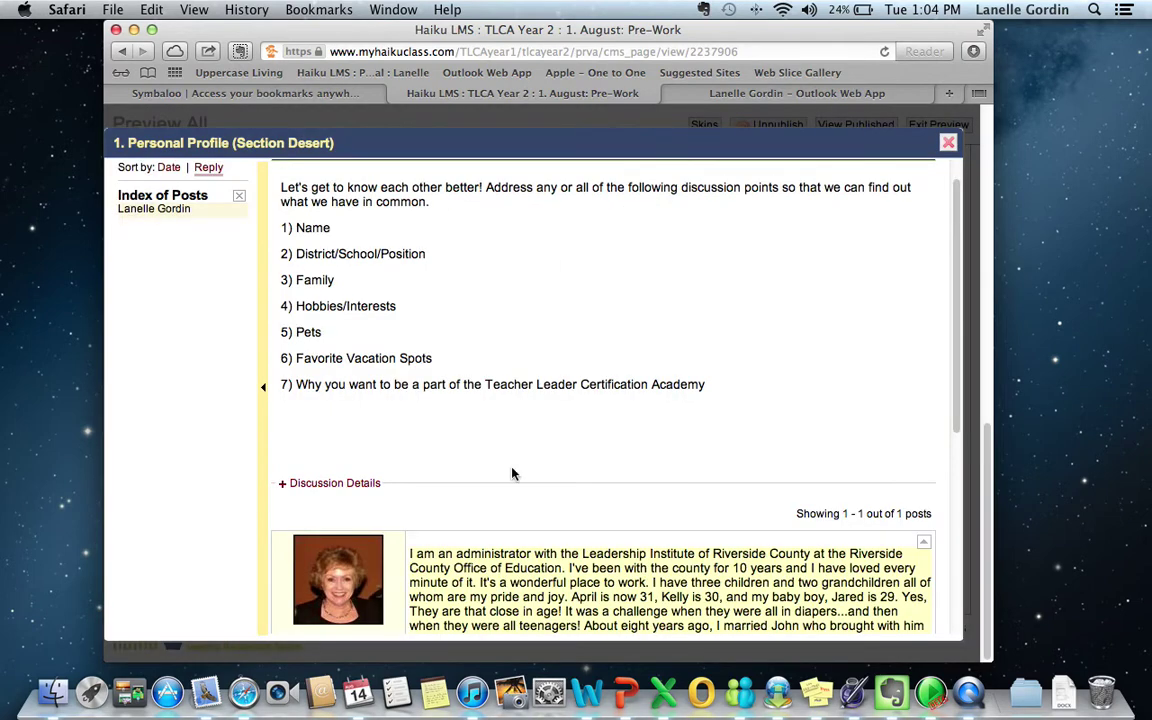
# Reread the introductory post and close the Personal Profile discussion, returning to the beginning of the Pre-Work instructions.
pyautogui.scroll(-8, 512, 474)
pyautogui.scroll(5, 505, 468)
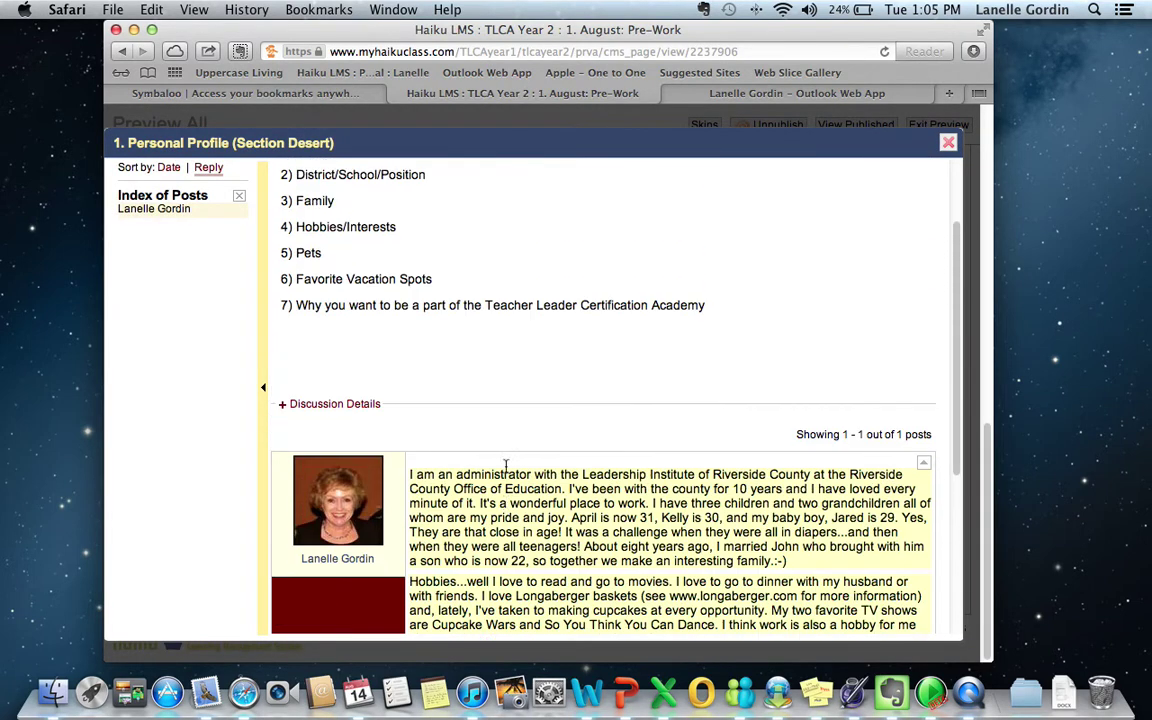
pyautogui.scroll(-6, 505, 467)
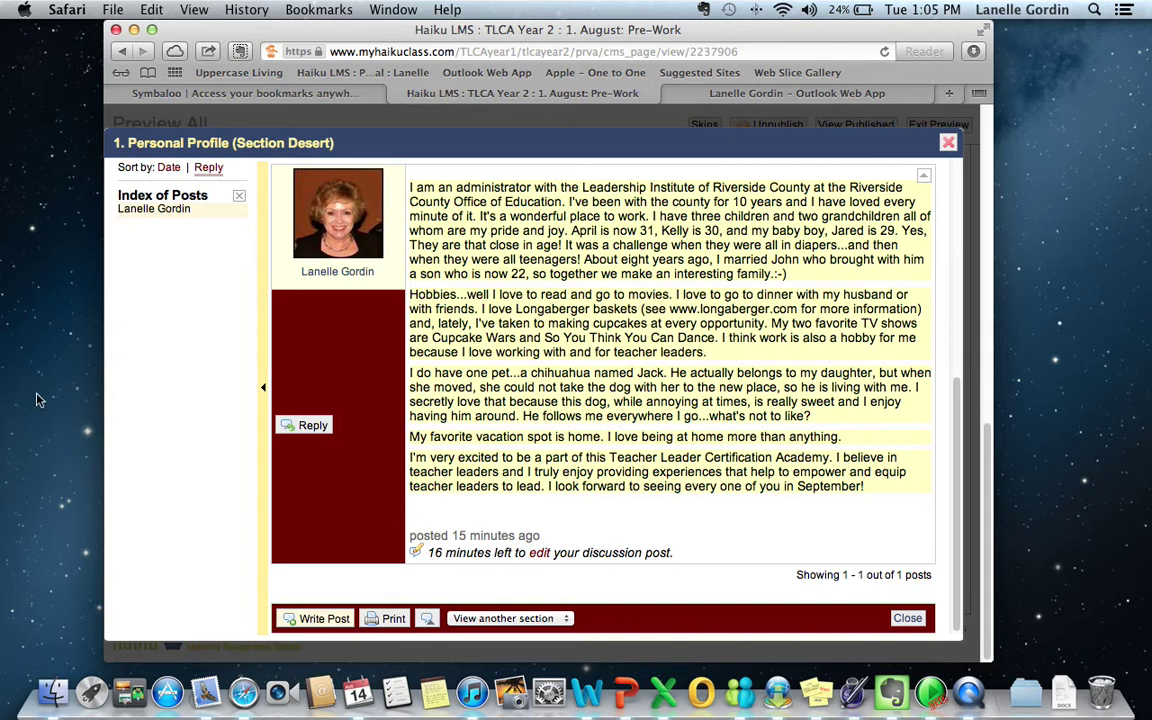
pyautogui.click(948, 144)
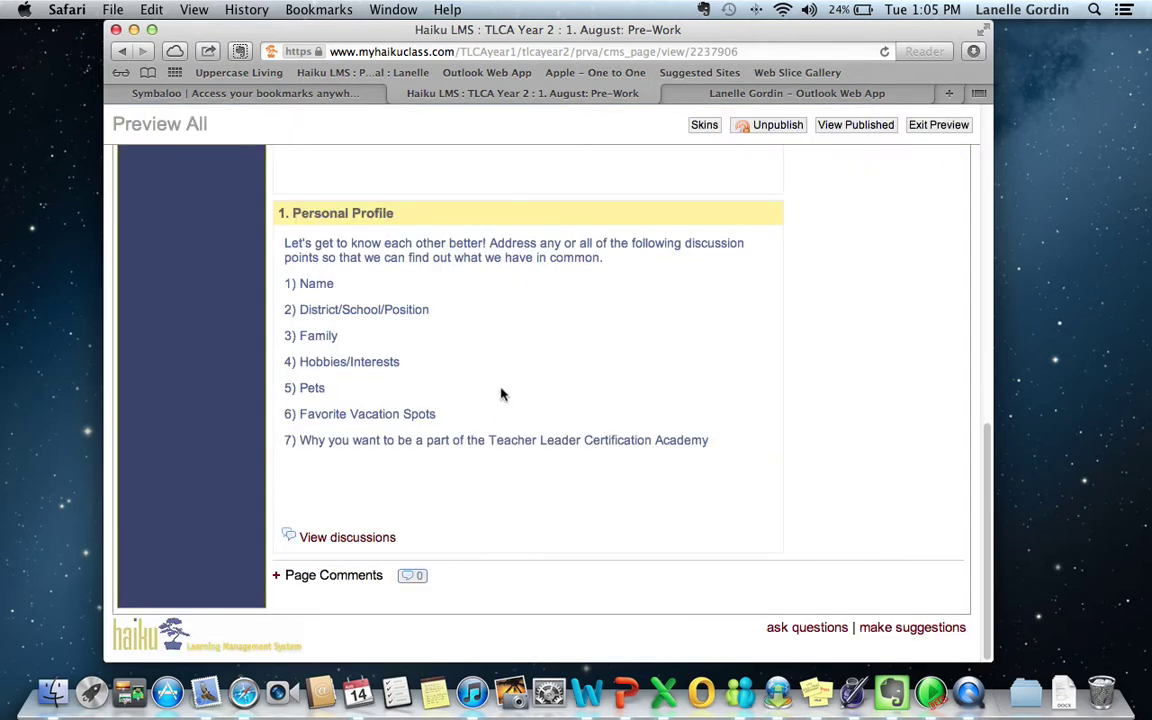
pyautogui.scroll(10, 502, 394)
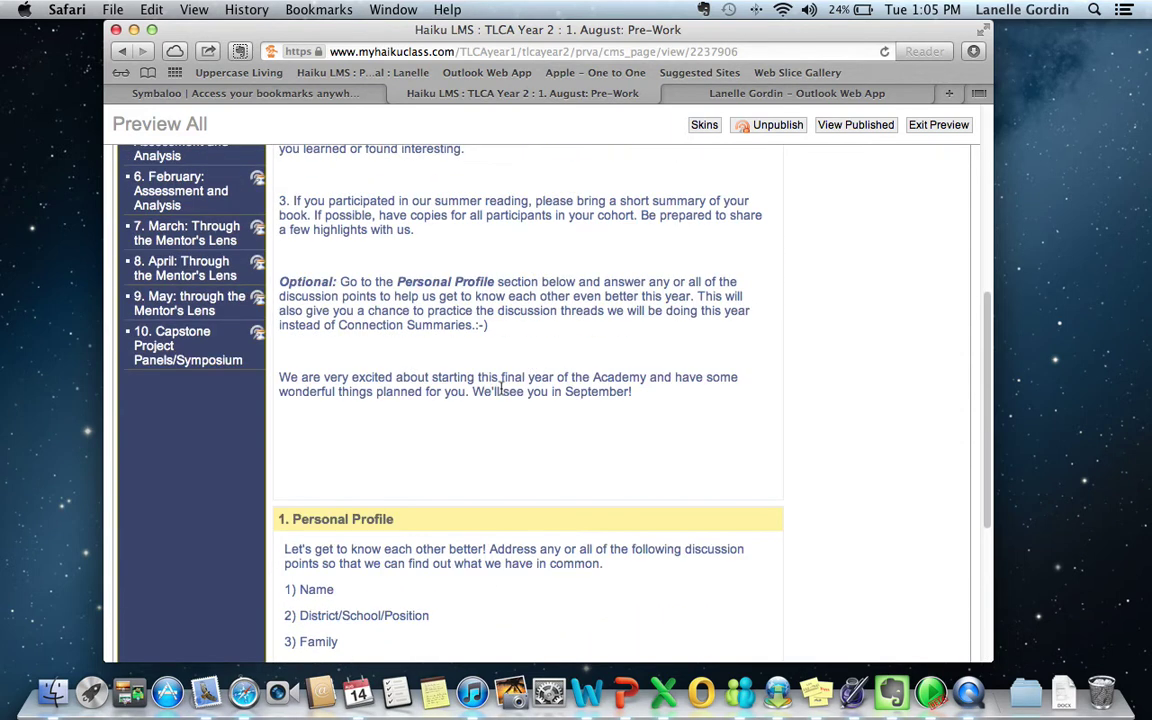
pyautogui.scroll(5, 502, 394)
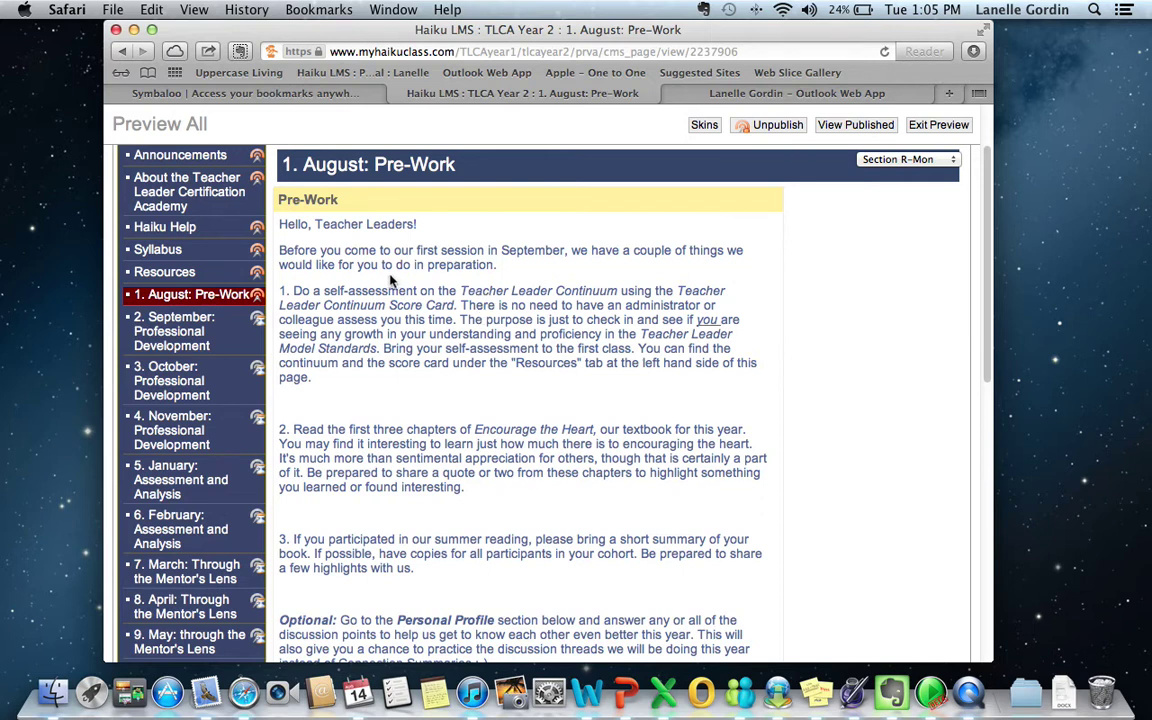
pyautogui.scroll(3, 440, 300)
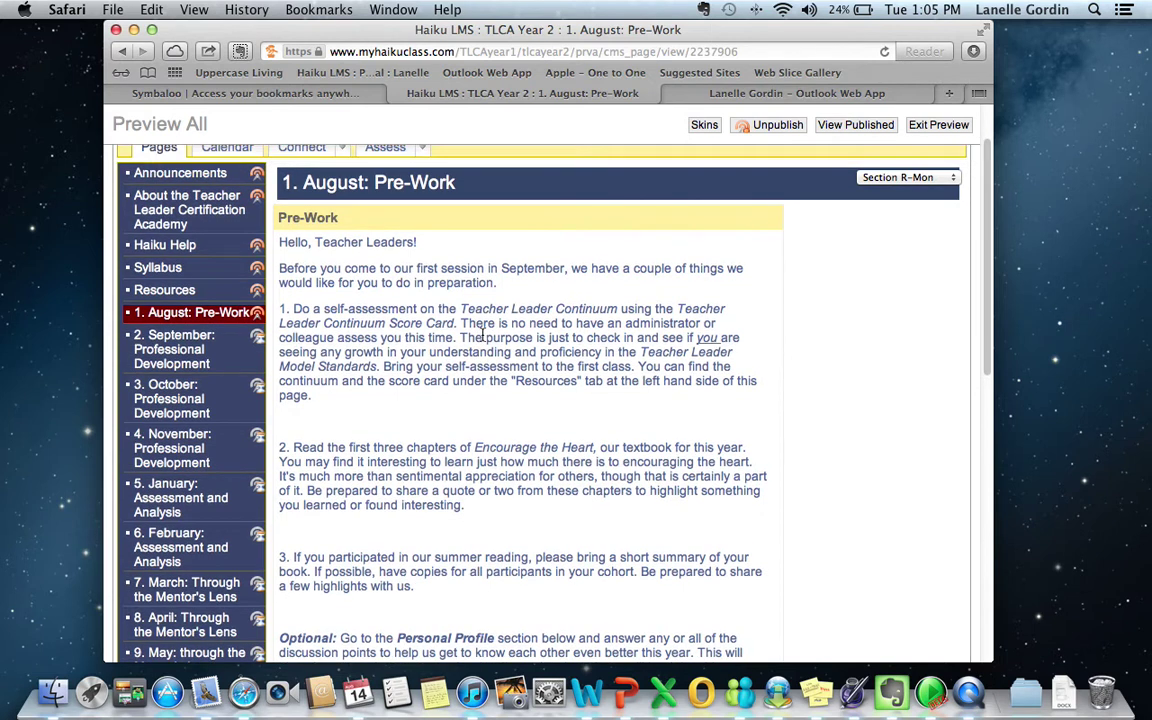
# Reopen the Personal Profile discussion from the August: Pre-Work page, view the profile picture beside the existing post, and close the discussion.
pyautogui.scroll(1, 482, 338)
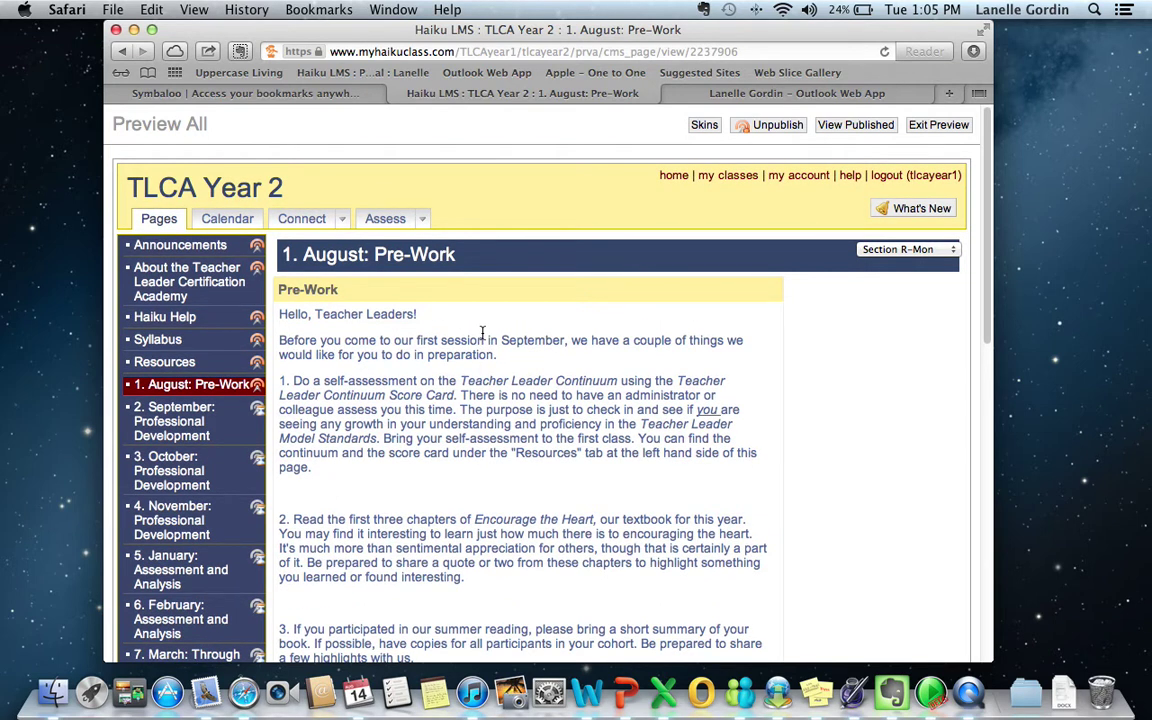
pyautogui.scroll(-10, 588, 425)
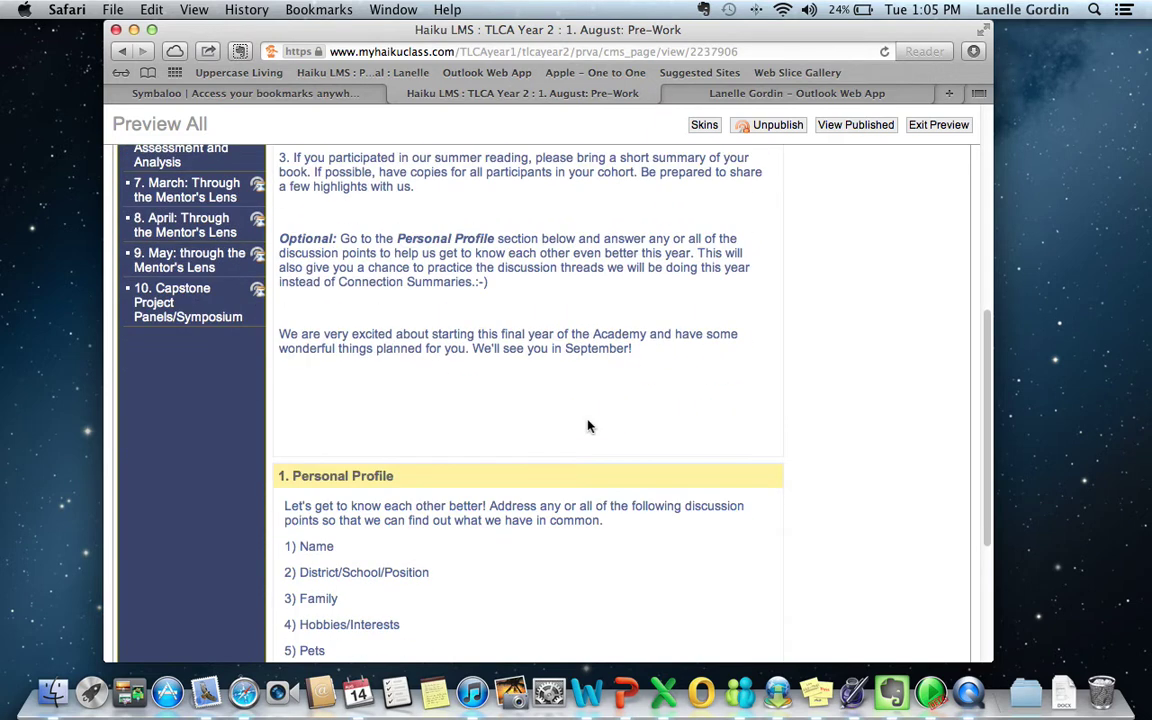
pyautogui.scroll(-2, 588, 425)
pyautogui.click(350, 563)
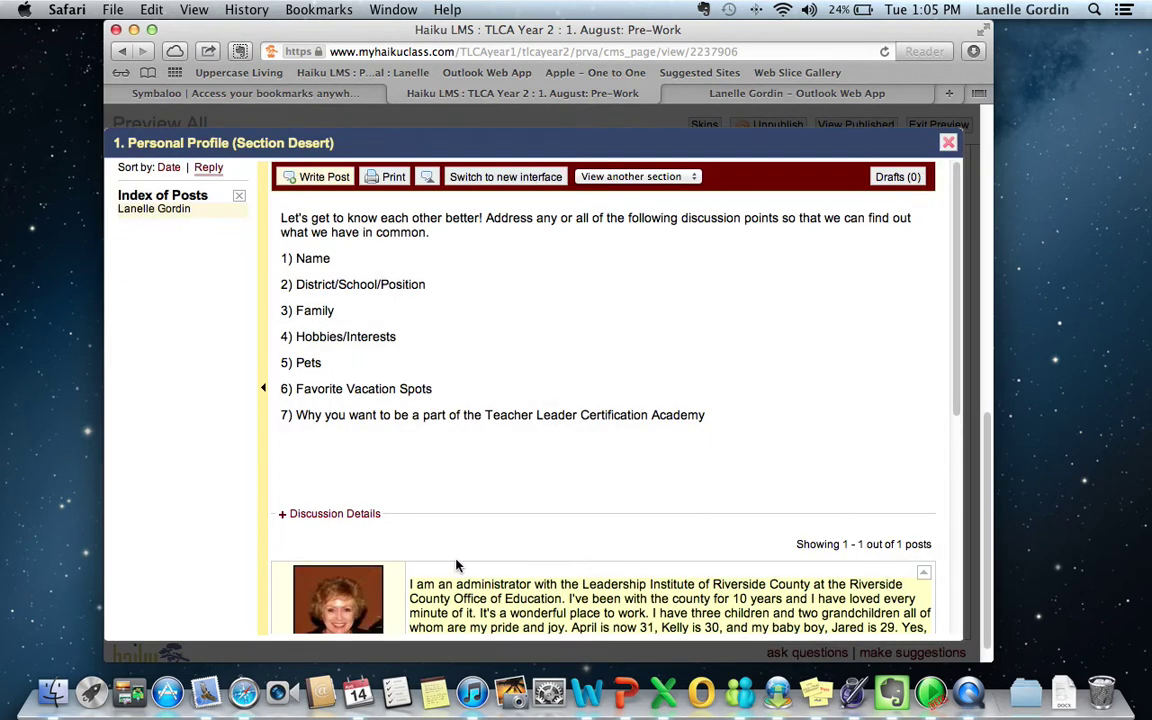
pyautogui.scroll(-2, 450, 562)
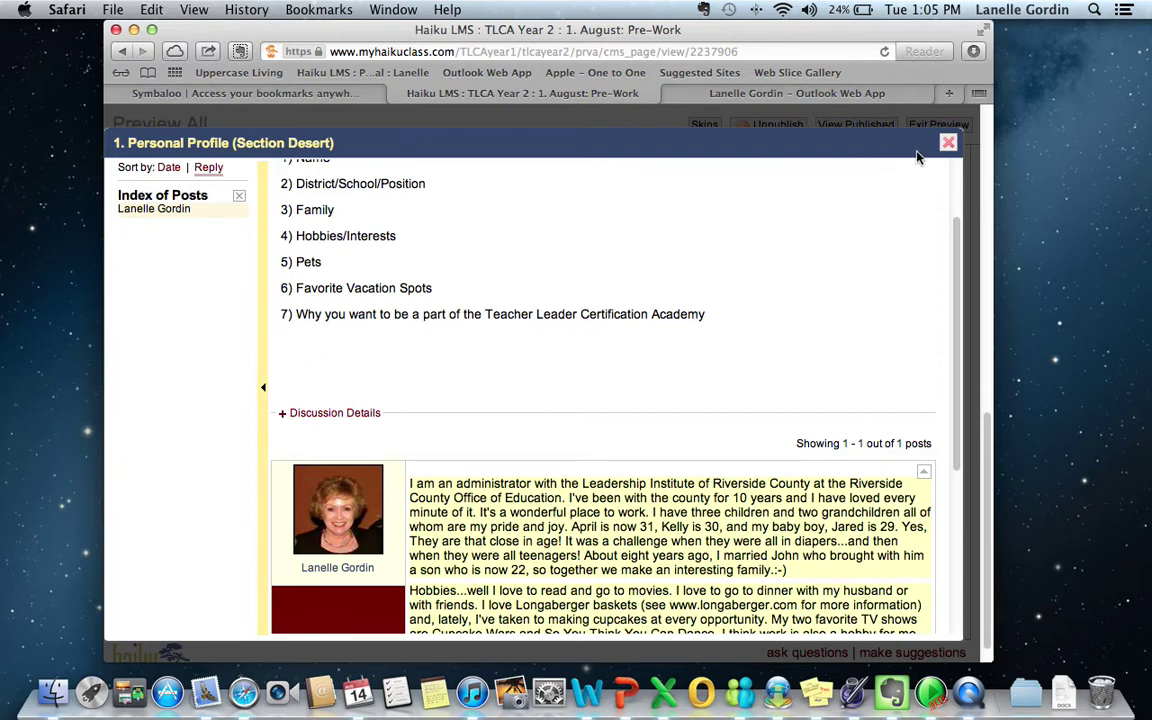
pyautogui.click(950, 148)
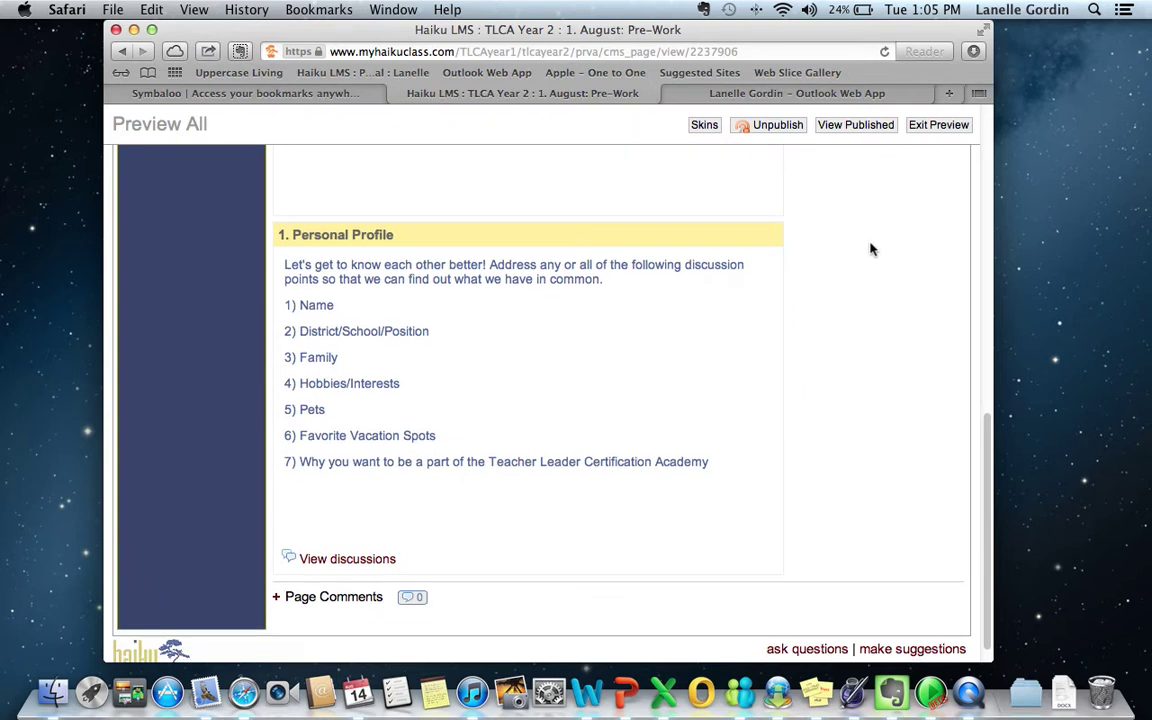
# Open the account's User Information settings and look through the profile fields, including the profile picture.
pyautogui.scroll(2, 867, 254)
pyautogui.scroll(1, 720, 286)
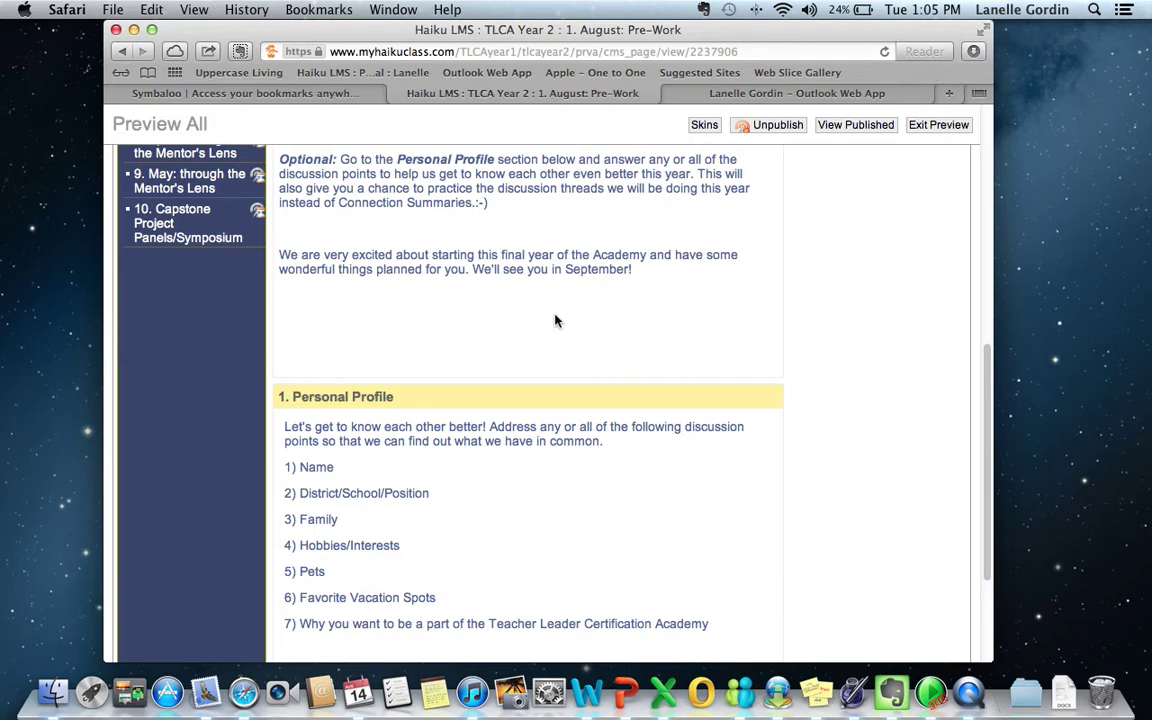
pyautogui.scroll(5, 512, 302)
pyautogui.scroll(7, 500, 290)
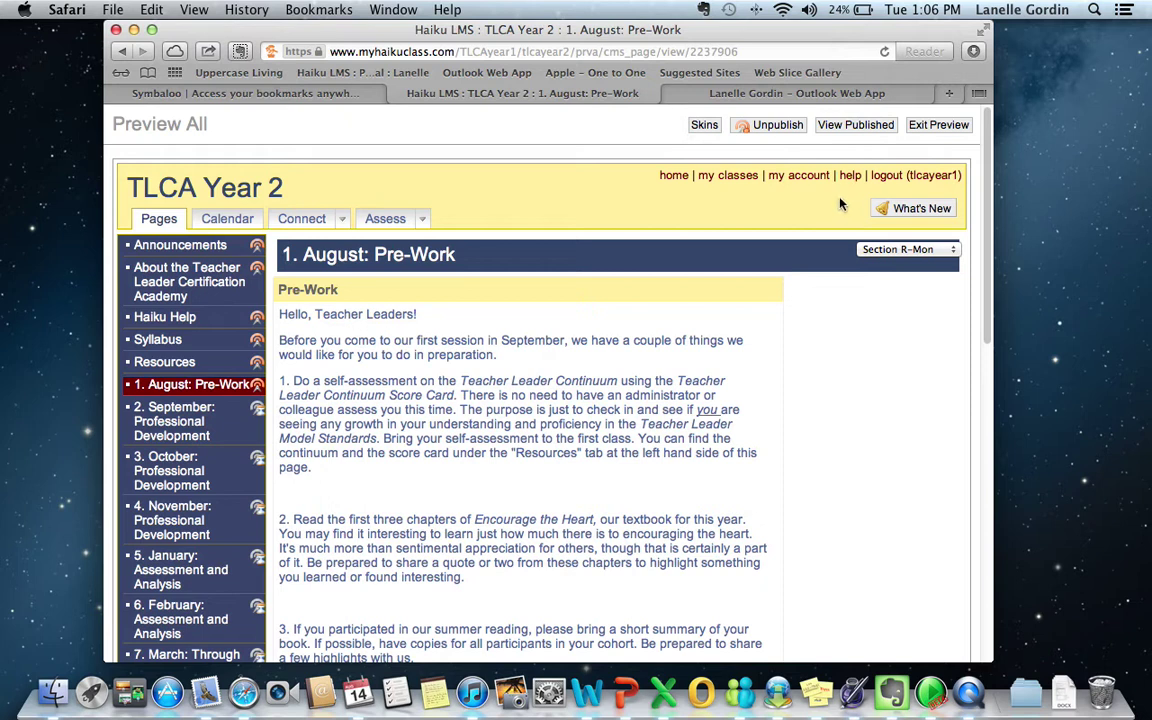
pyautogui.click(800, 177)
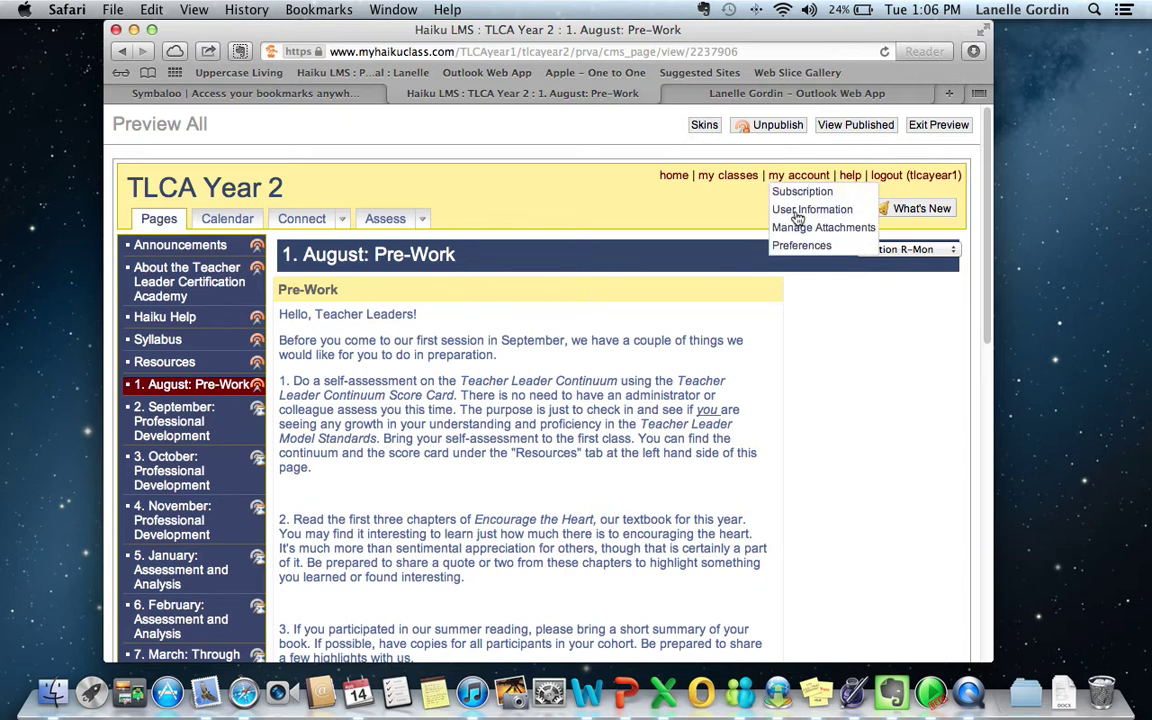
pyautogui.click(795, 212)
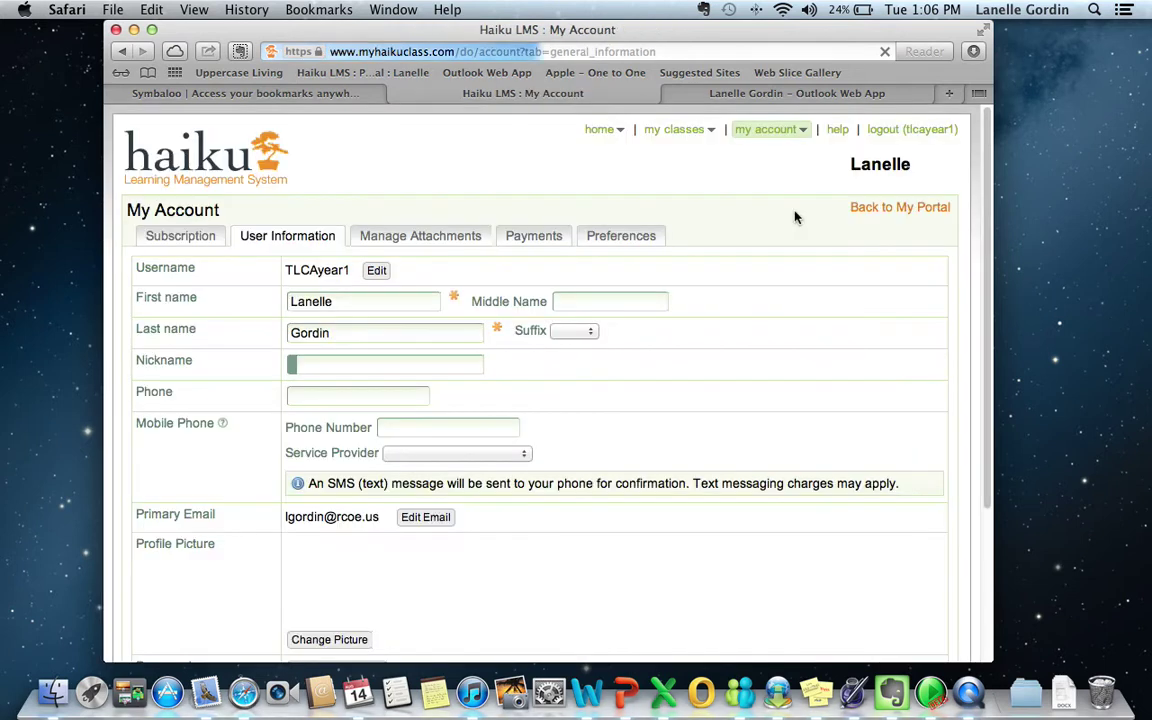
pyautogui.scroll(-2, 607, 424)
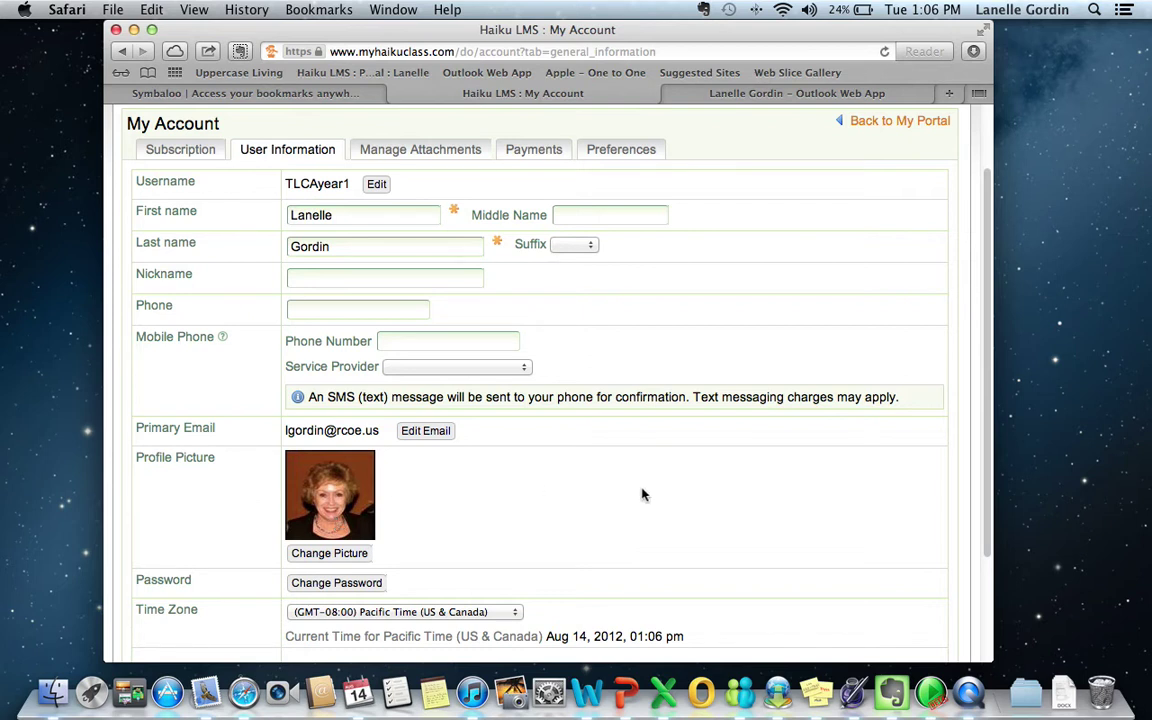
pyautogui.scroll(-2, 792, 275)
pyautogui.scroll(3, 786, 287)
pyautogui.scroll(1, 786, 287)
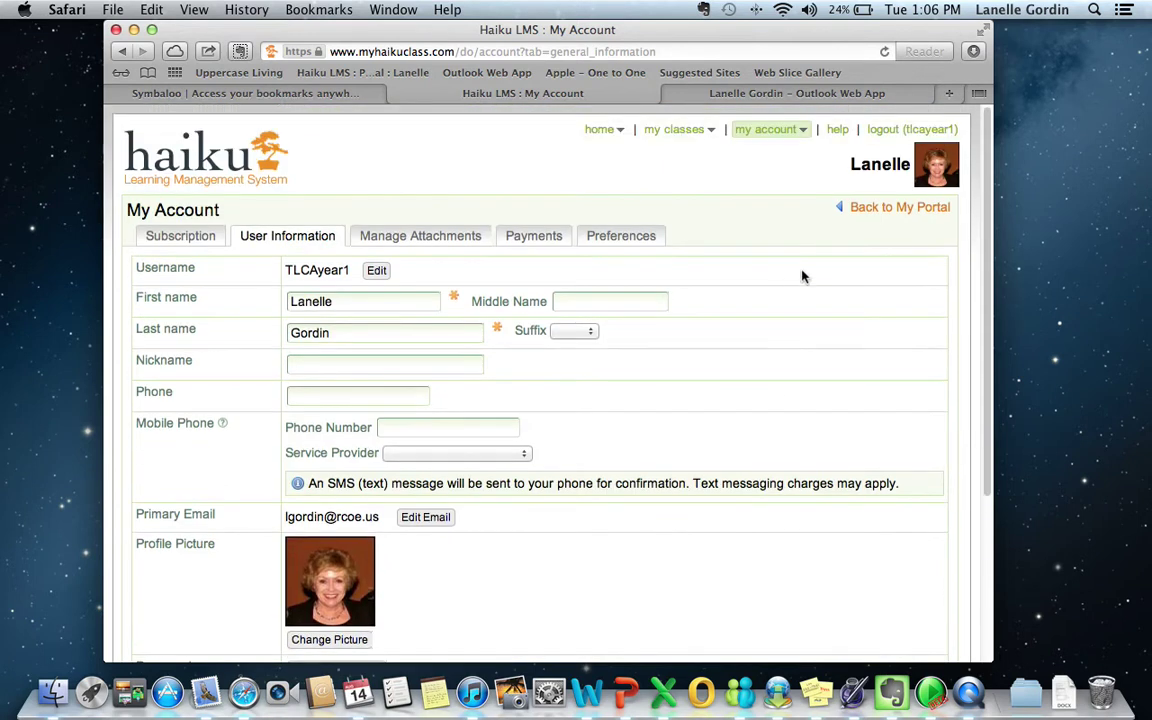
# Return to the portal, open the TLCA Year 2 class, and preview it, dismissing the unpublished pages notice.
pyautogui.click(886, 210)
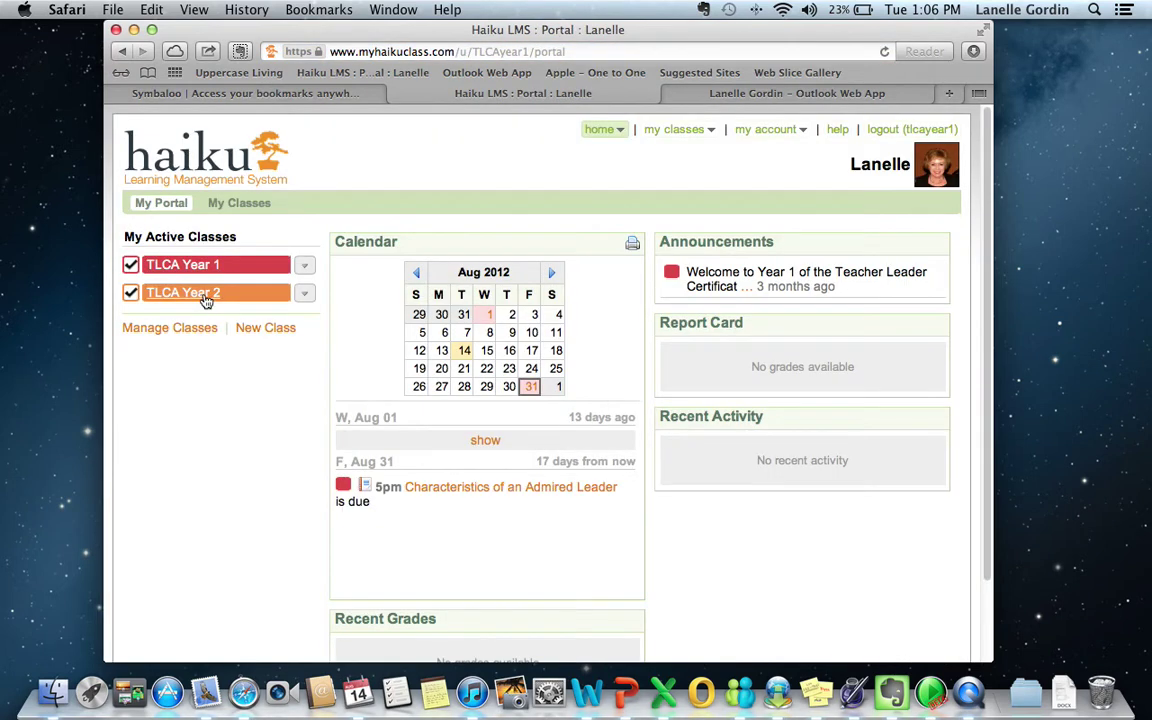
pyautogui.click(204, 297)
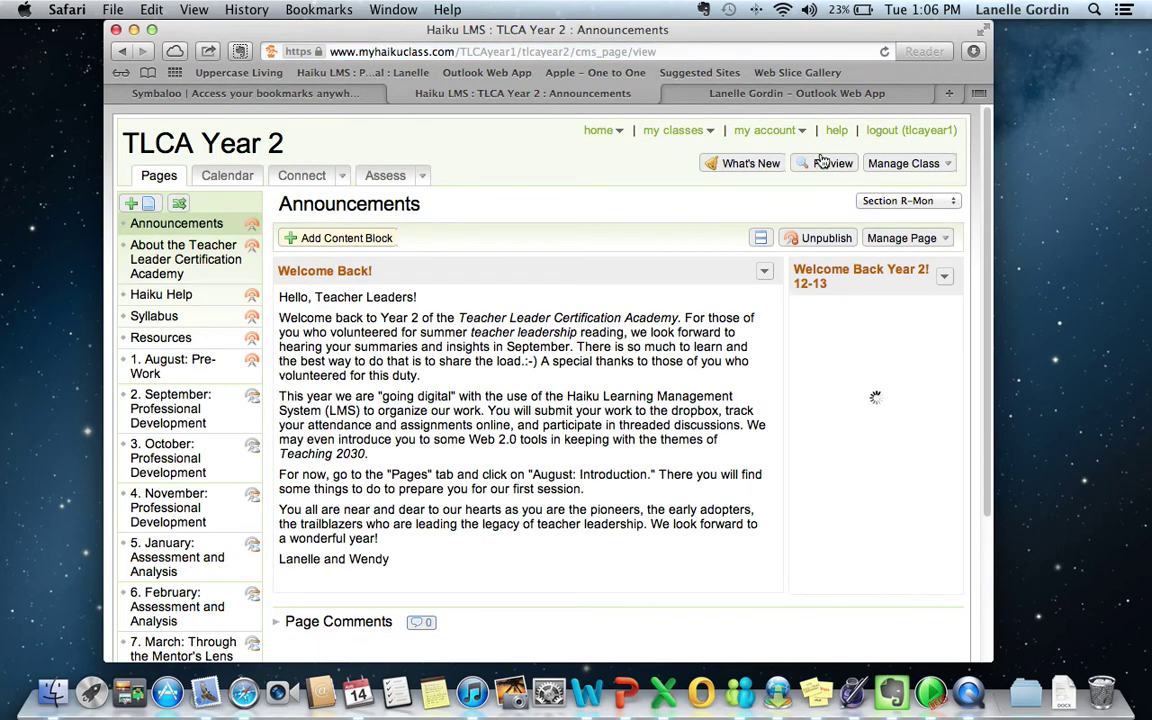
pyautogui.click(828, 163)
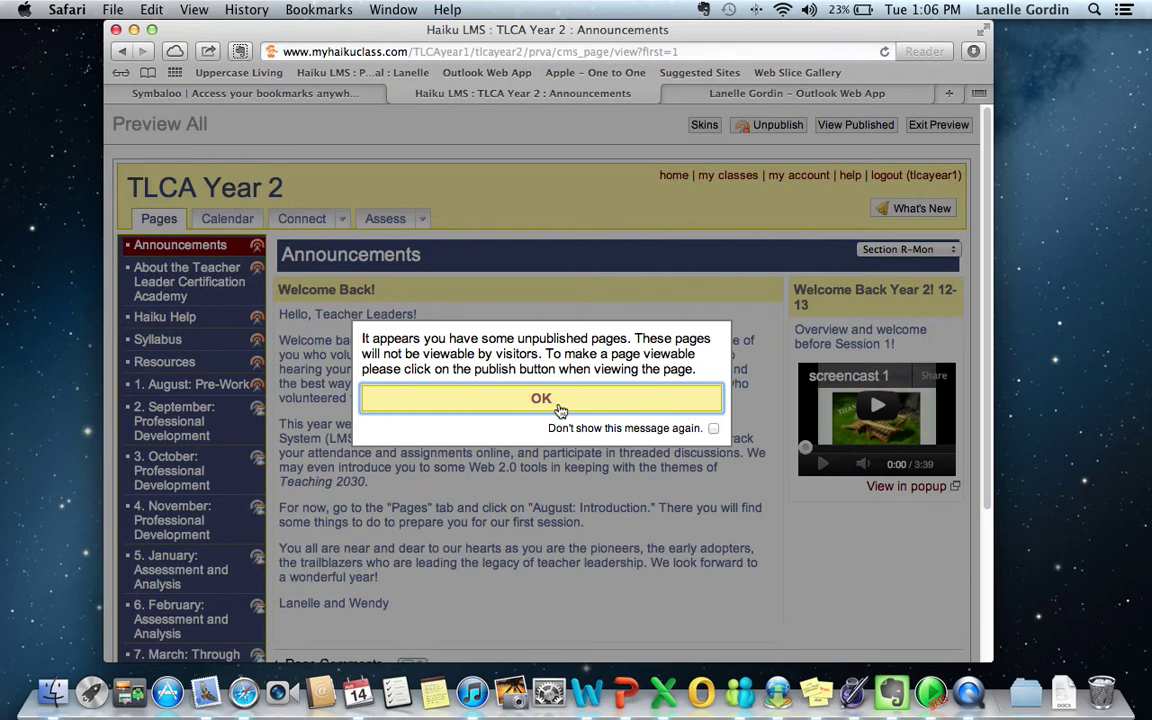
pyautogui.click(541, 399)
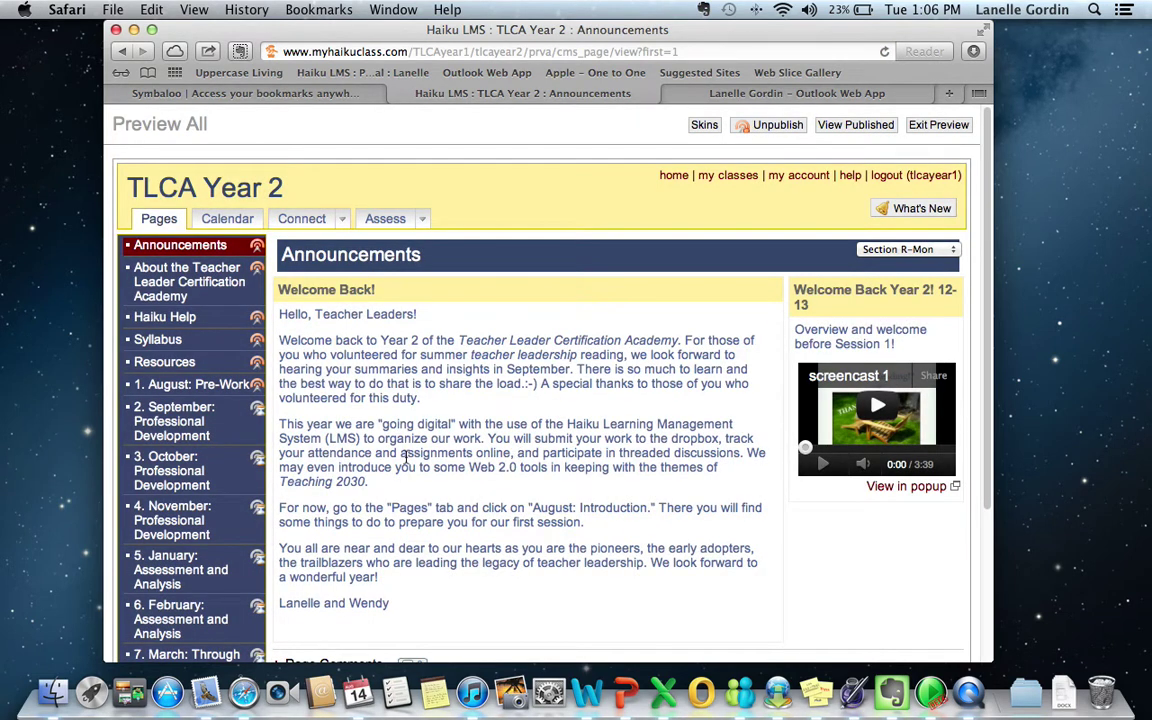
# View the class's list of threaded discussions, and look through the assignments and due dates in the Dropbox.
pyautogui.click(343, 221)
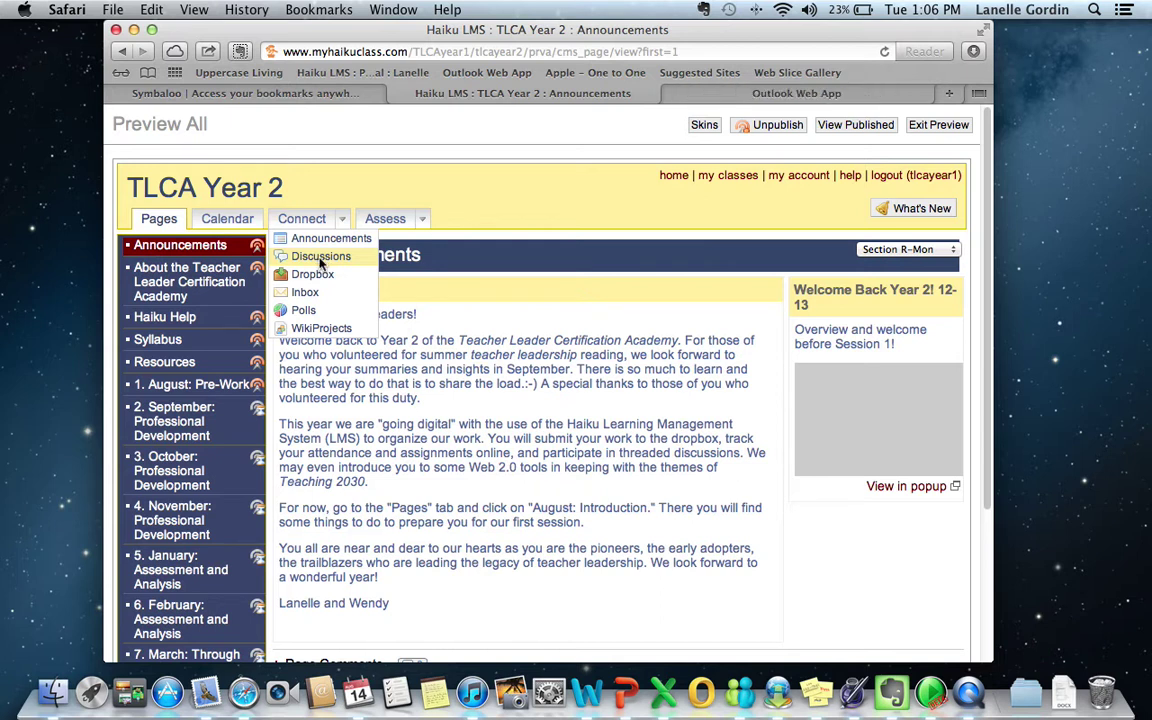
pyautogui.click(321, 258)
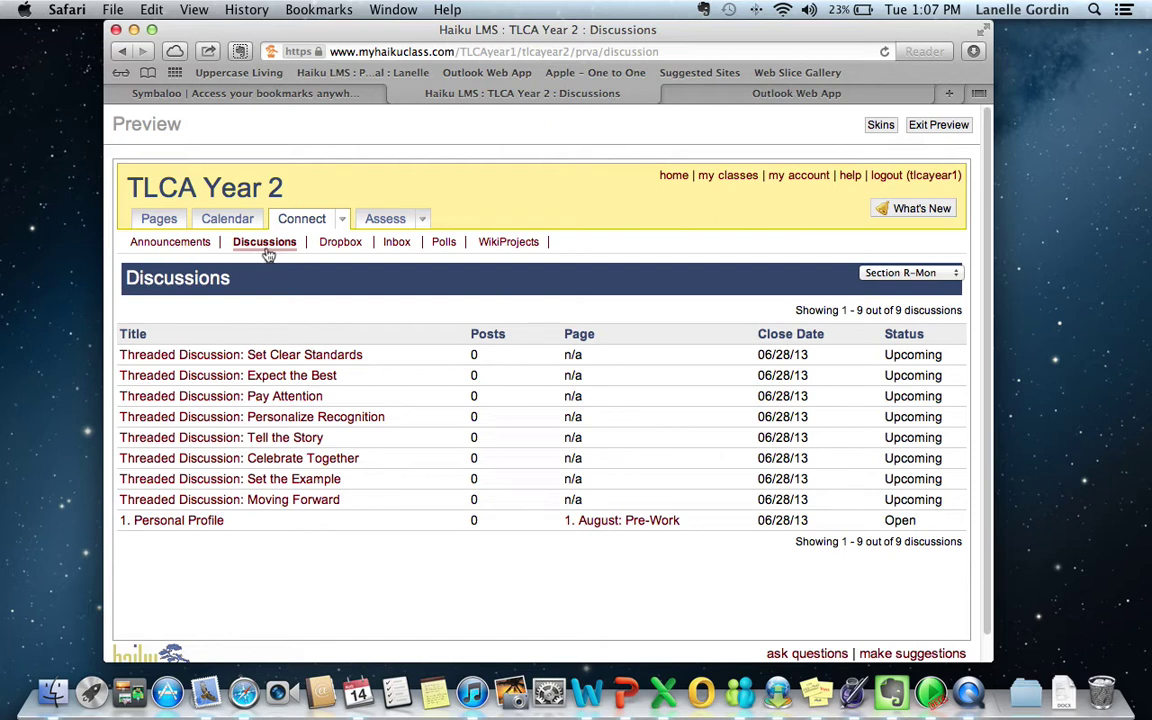
pyautogui.click(343, 246)
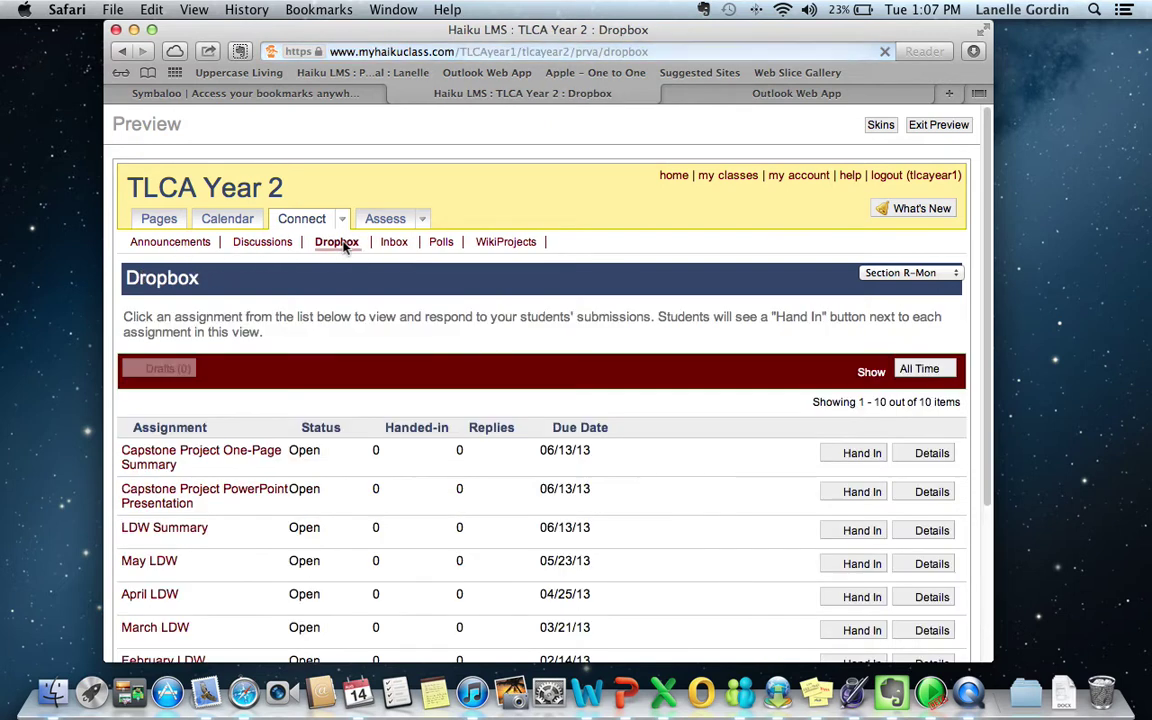
pyautogui.scroll(-5, 324, 555)
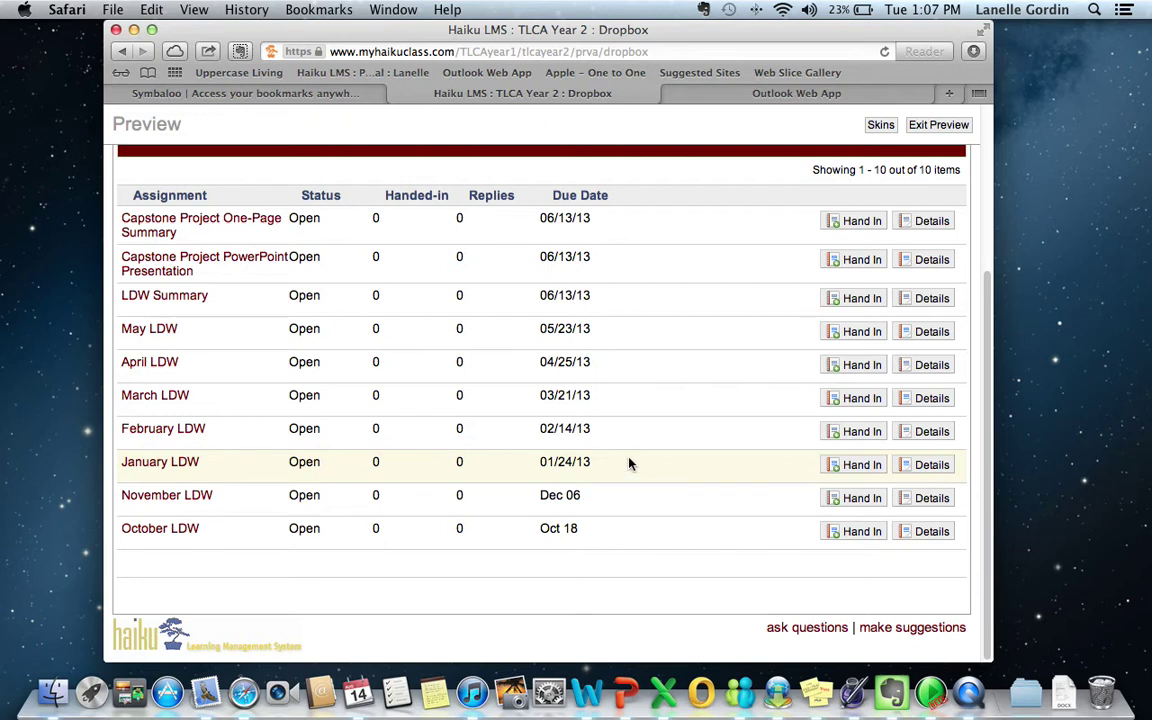
pyautogui.scroll(5, 624, 470)
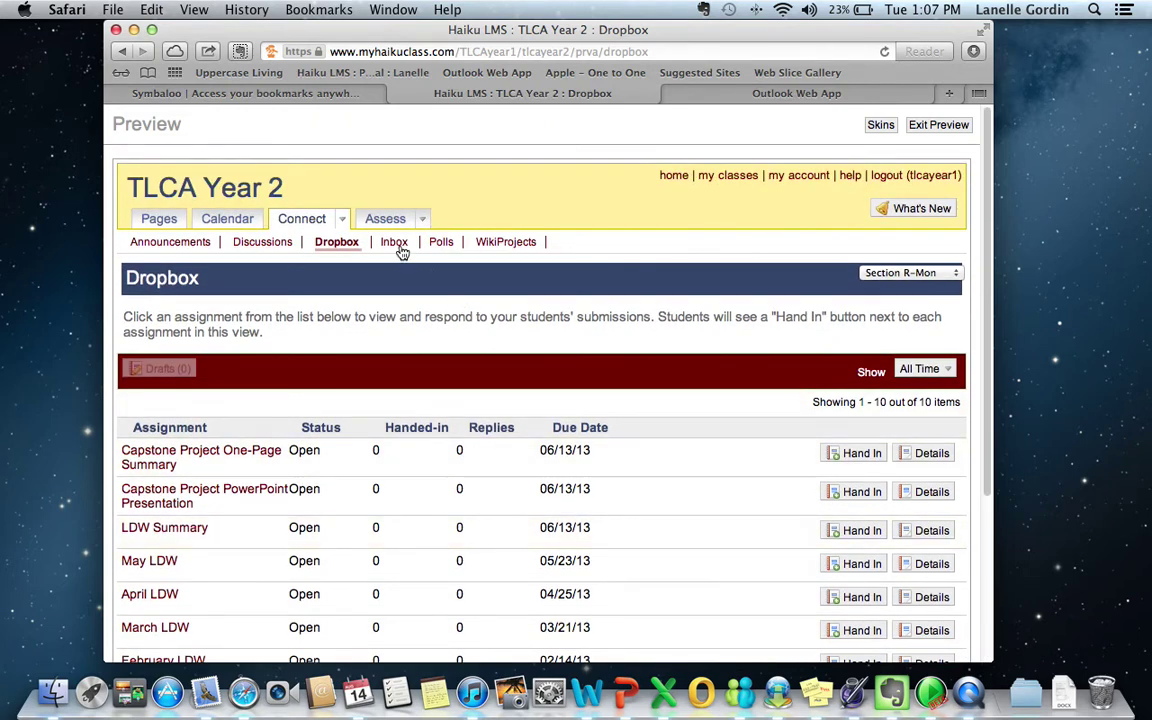
# Look at the class's Inbox, Polls and WikiProjects sections, and return to the class pages.
pyautogui.click(401, 252)
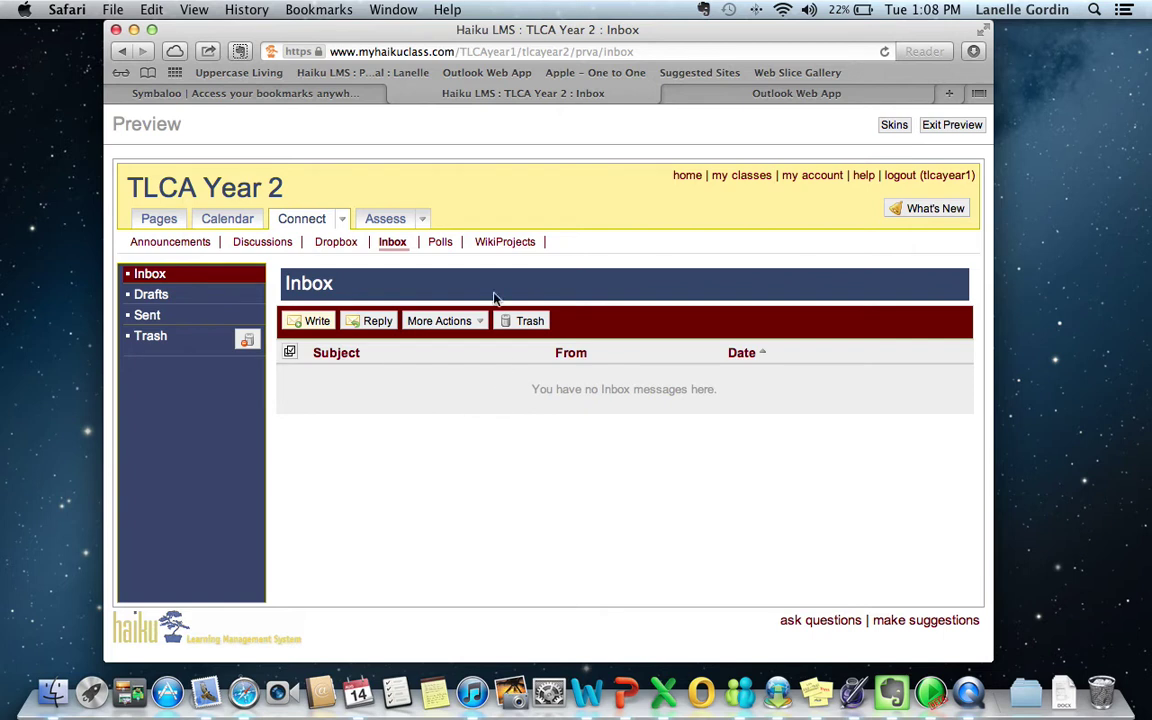
pyautogui.click(441, 245)
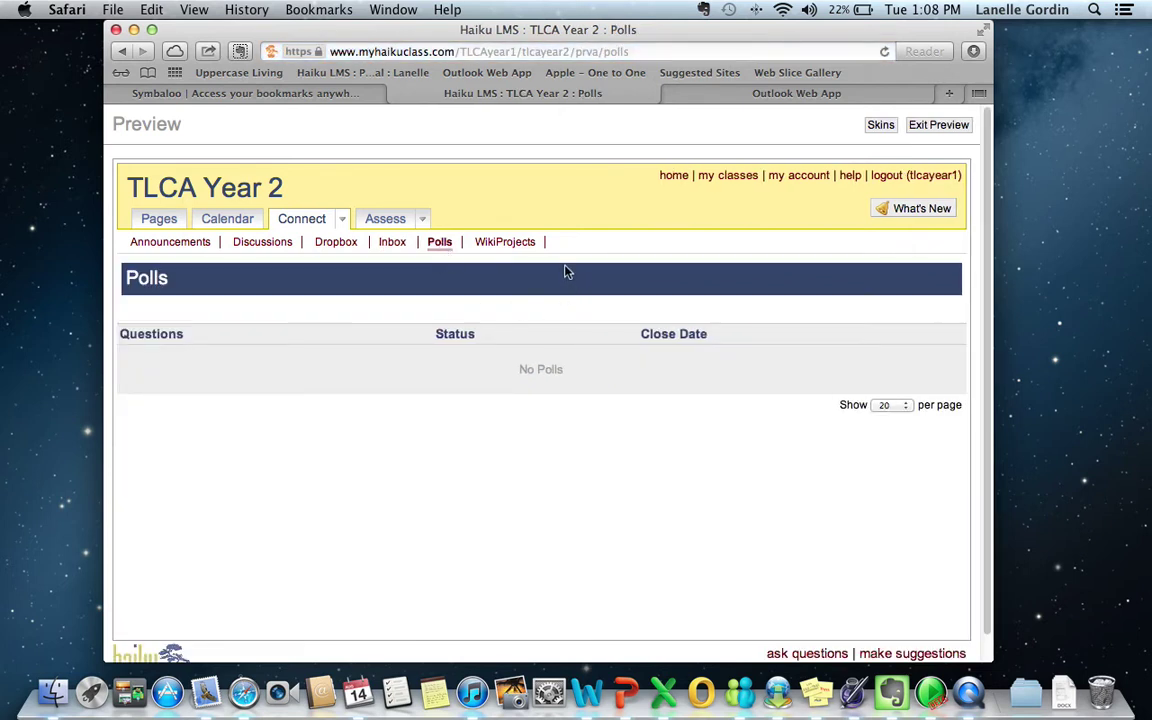
pyautogui.click(482, 243)
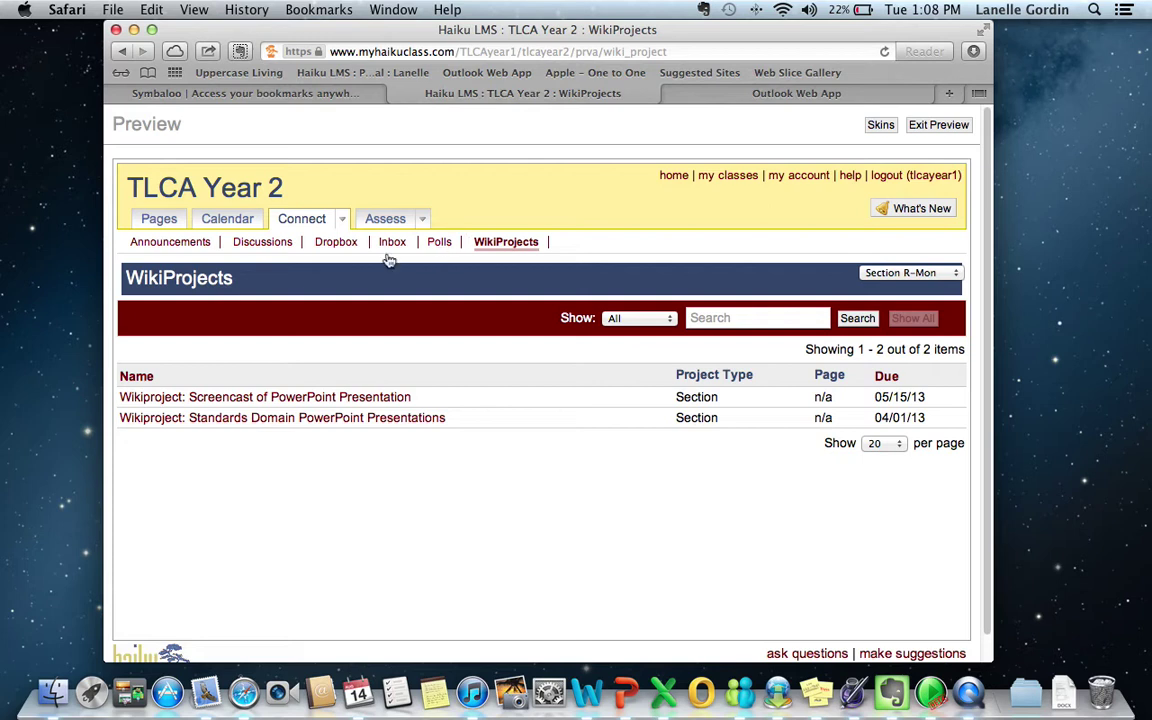
pyautogui.click(165, 224)
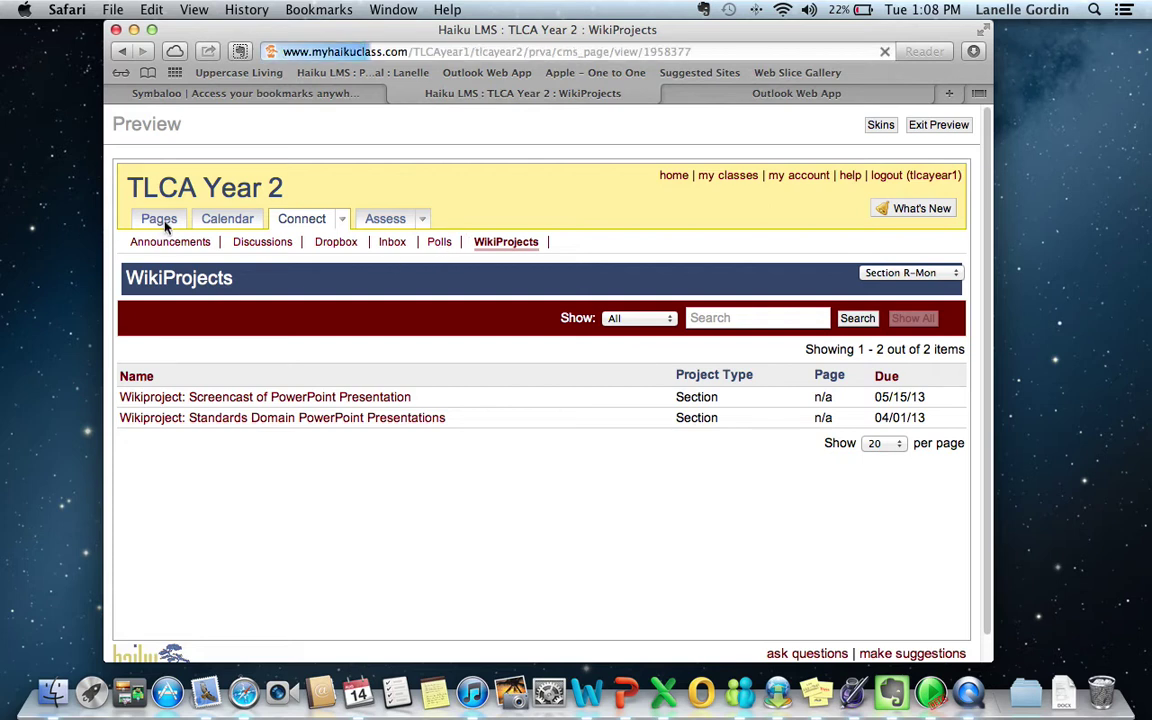